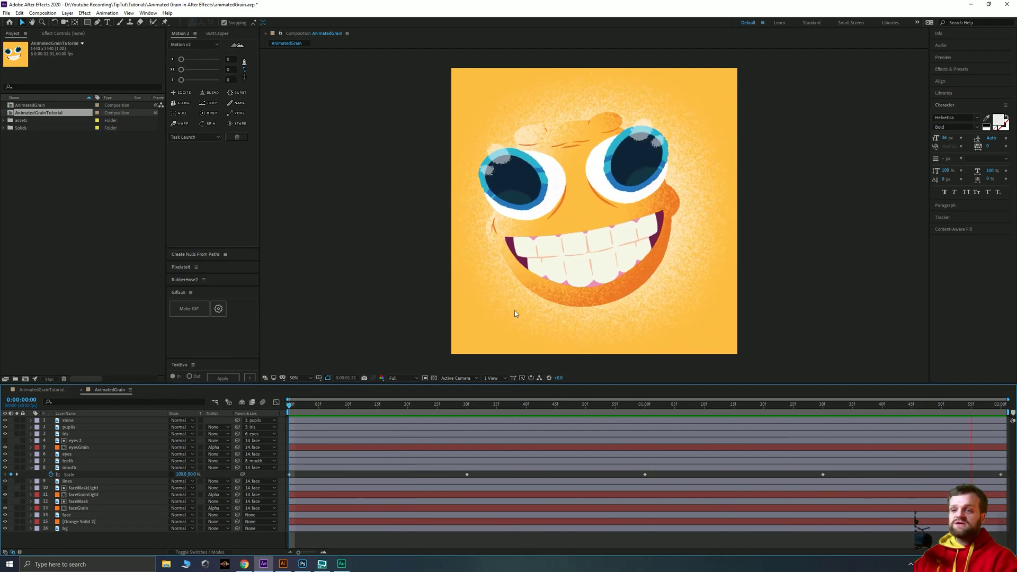
- Play and stop the preview of the finished grainy grinning-face animation
{"action": "key", "text": "space"}
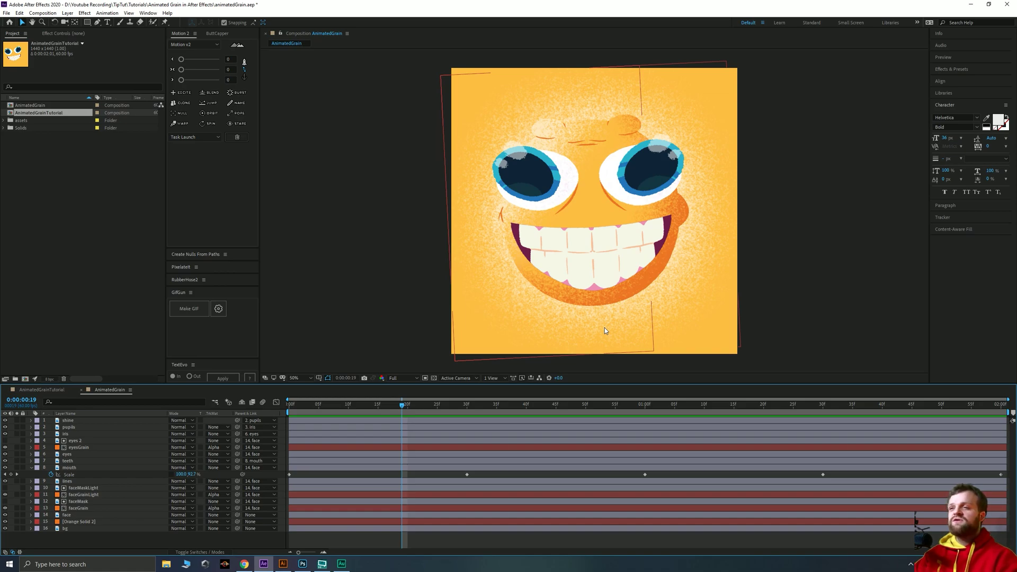
{"action": "key", "text": "space"}
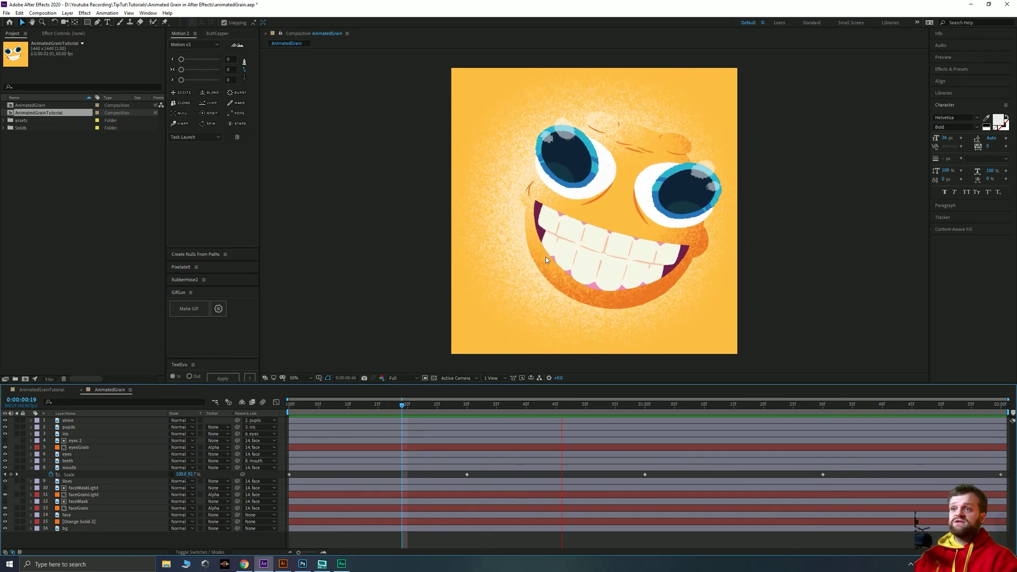
{"action": "key", "text": "space"}
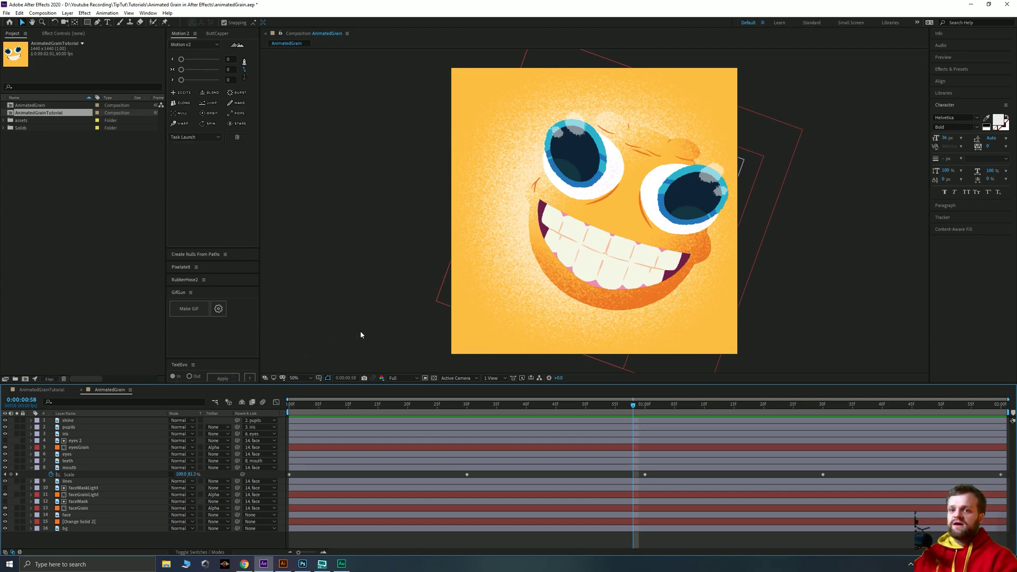
{"action": "left_click", "coordinate": [45, 389]}
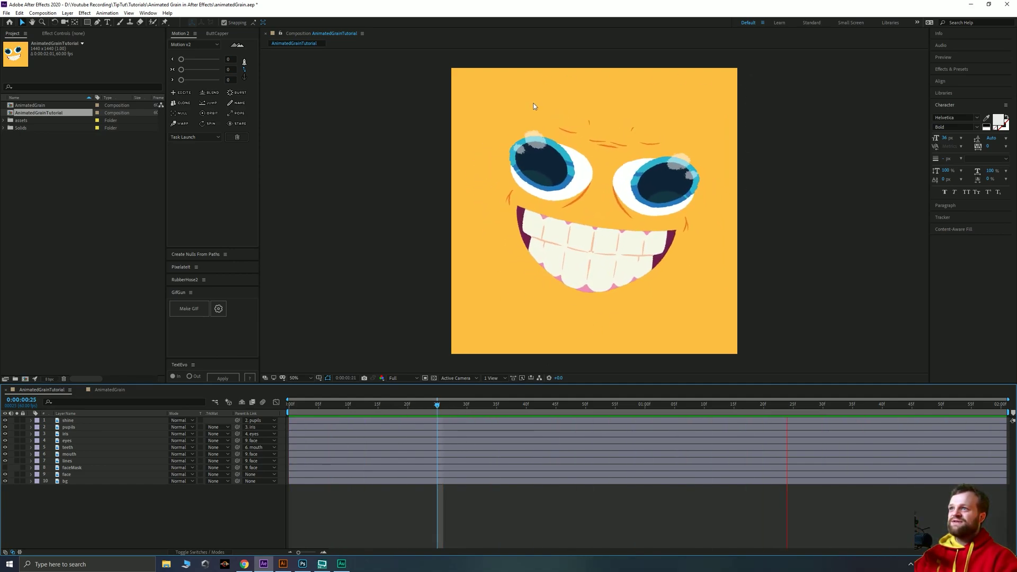
{"action": "left_click", "coordinate": [105, 461]}
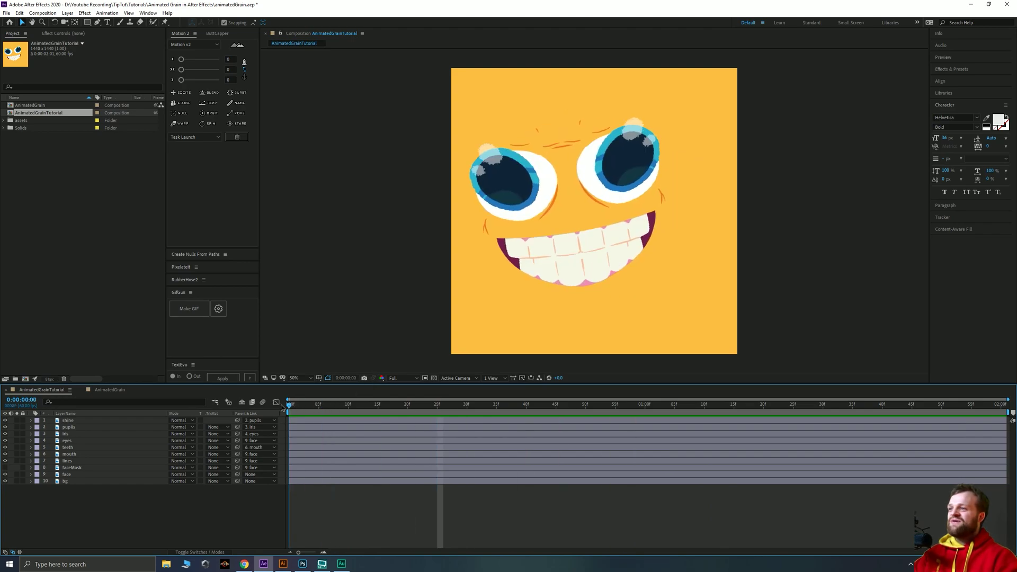
{"action": "key", "text": "Home"}
{"action": "left_click", "coordinate": [5, 481]}
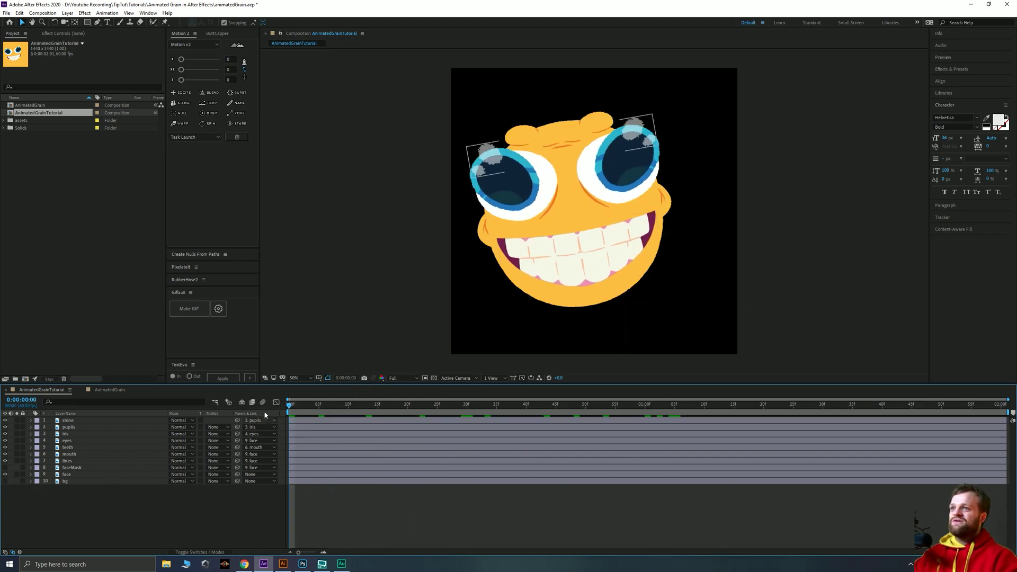
{"action": "key", "text": "space"}
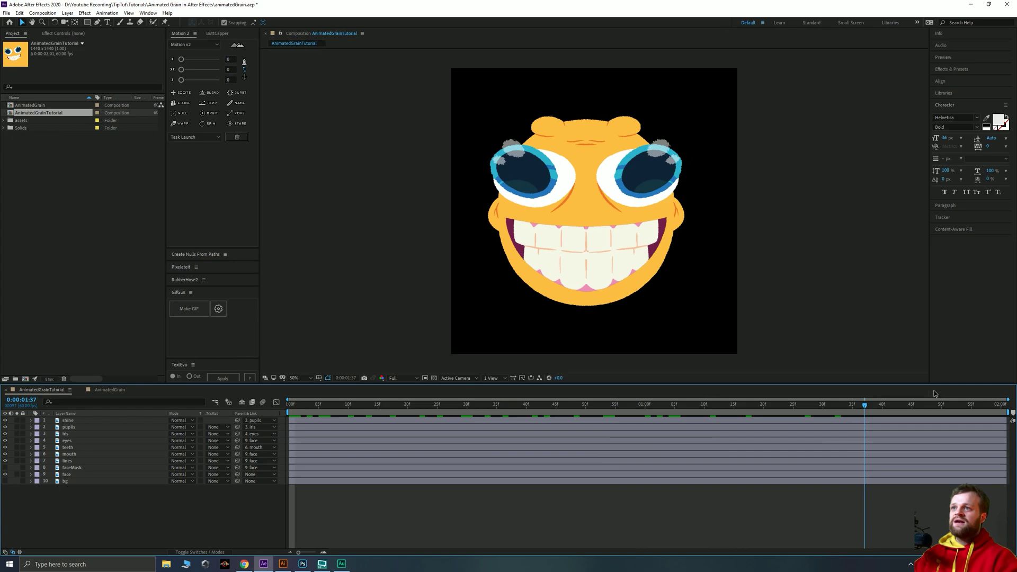
{"action": "left_click_drag", "start_coordinate": [506, 407], "coordinate": [461, 406]}
{"action": "key", "text": "ctrl+a"}
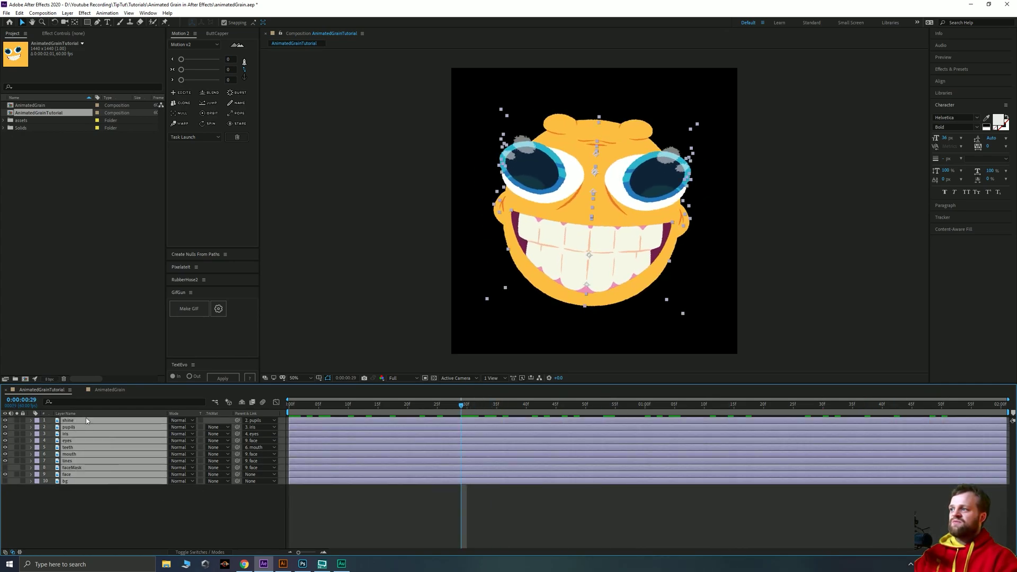
{"action": "left_click", "coordinate": [355, 281]}
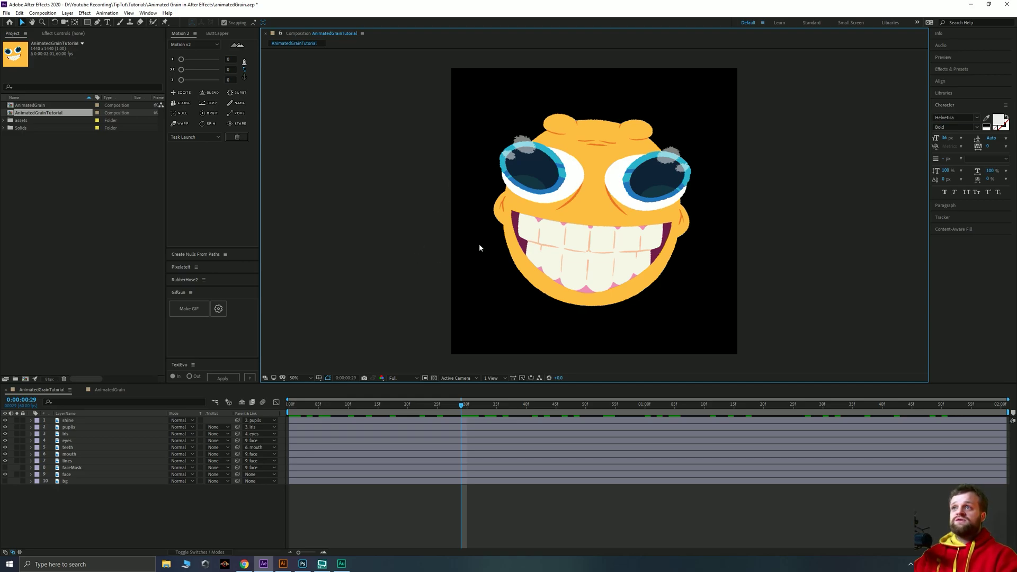
{"action": "left_click", "coordinate": [50, 481]}
{"action": "left_click", "coordinate": [6, 481]}
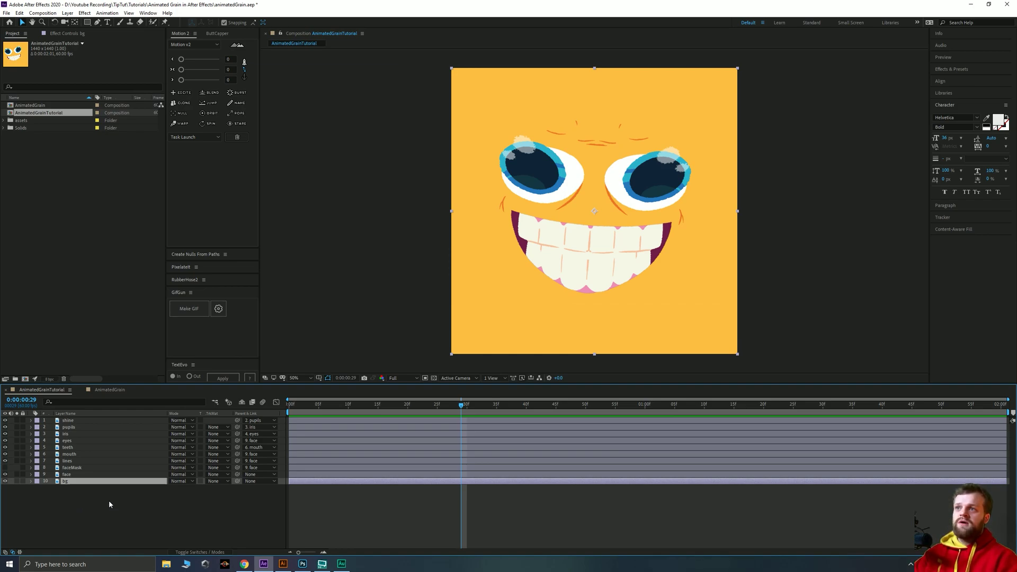
- Create a new black full-composition solid layer named BGNoise on top of the stack
{"action": "left_click", "coordinate": [176, 517]}
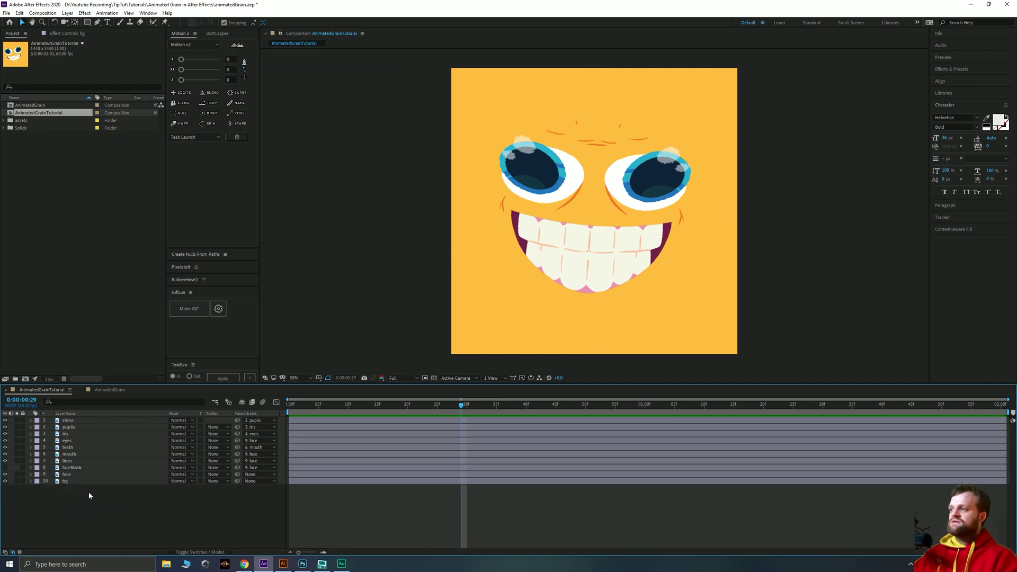
{"action": "left_click", "coordinate": [68, 13]}
{"action": "mouse_move", "coordinate": [106, 22]}
{"action": "left_click", "coordinate": [207, 31]}
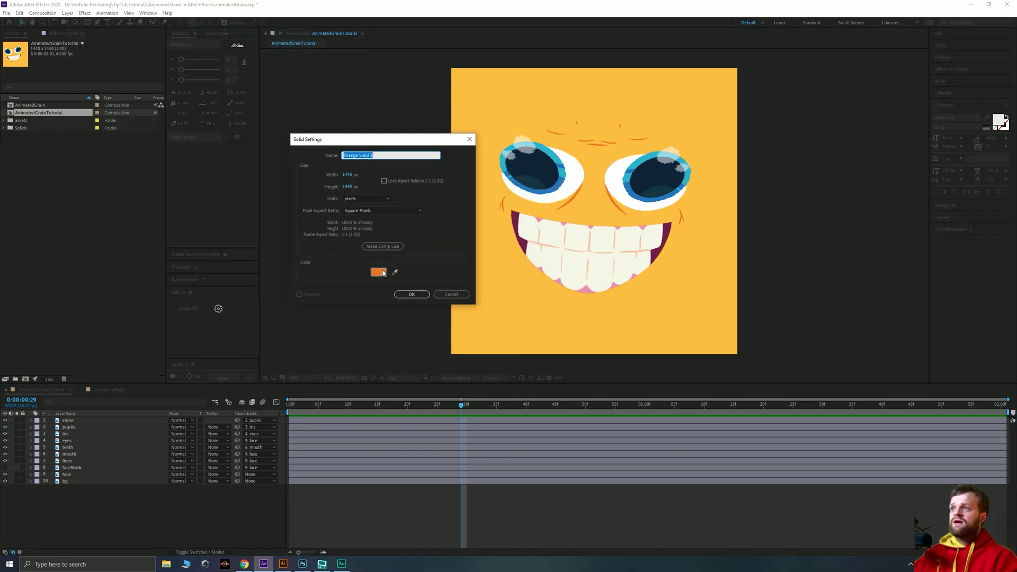
{"action": "left_click", "coordinate": [378, 271]}
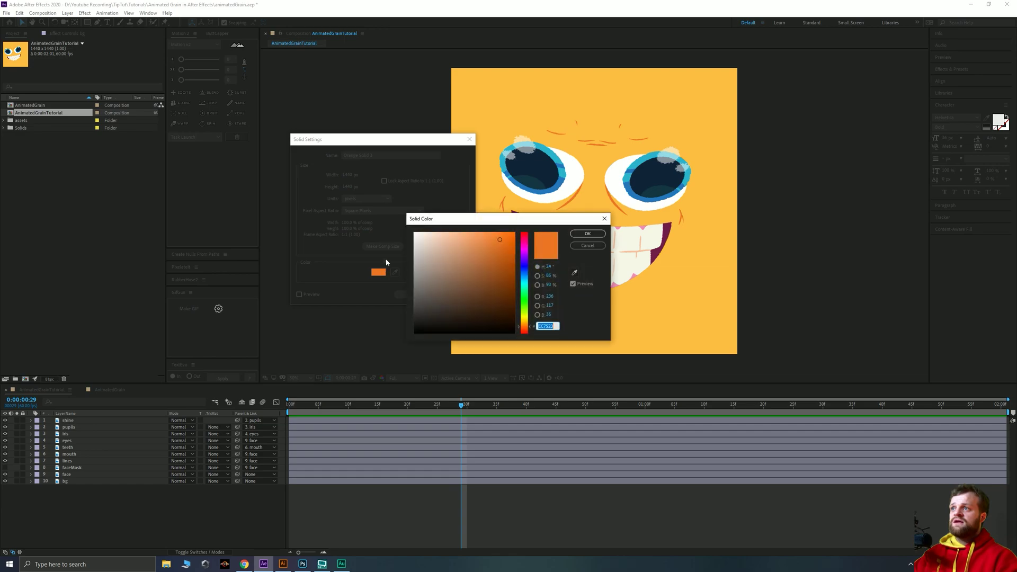
{"action": "left_click", "coordinate": [587, 233]}
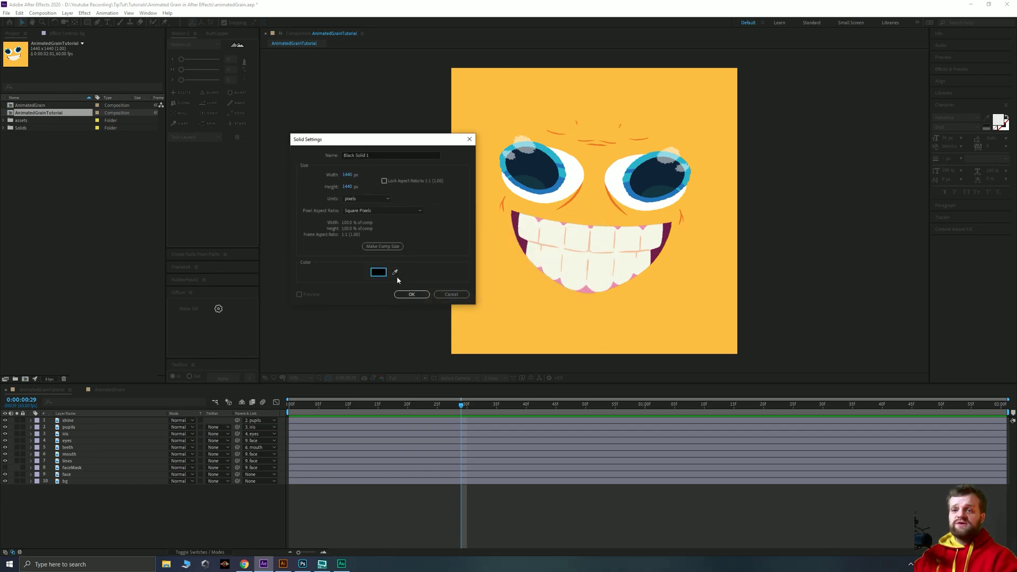
{"action": "left_click", "coordinate": [375, 155]}
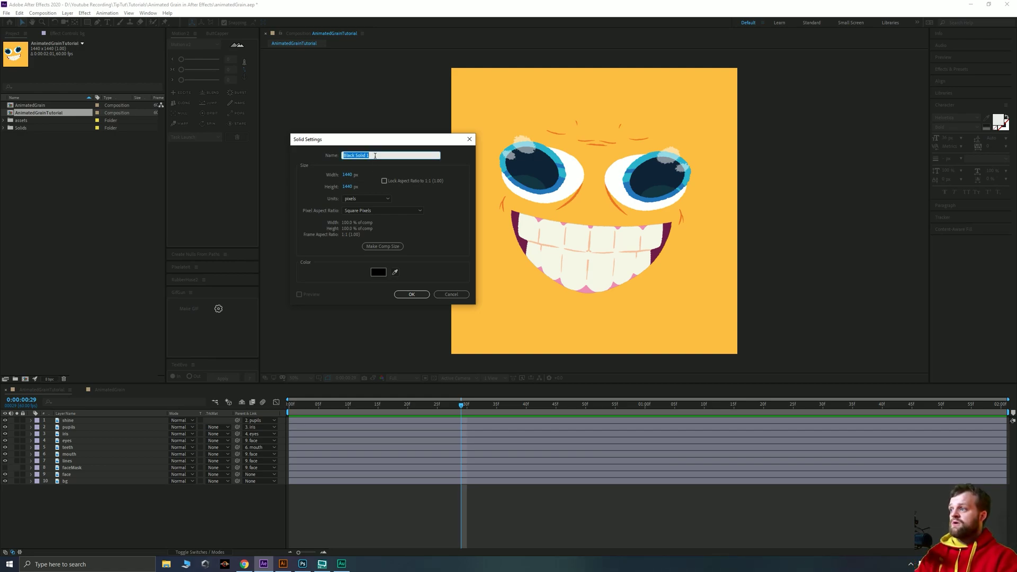
{"action": "type", "text": "BGNoise"}
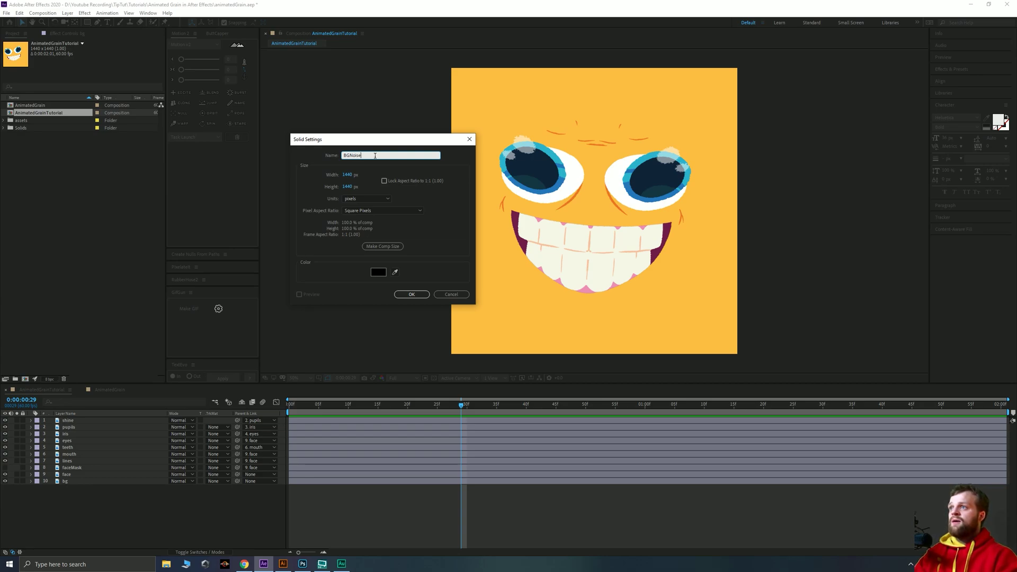
{"action": "key", "text": "Return"}
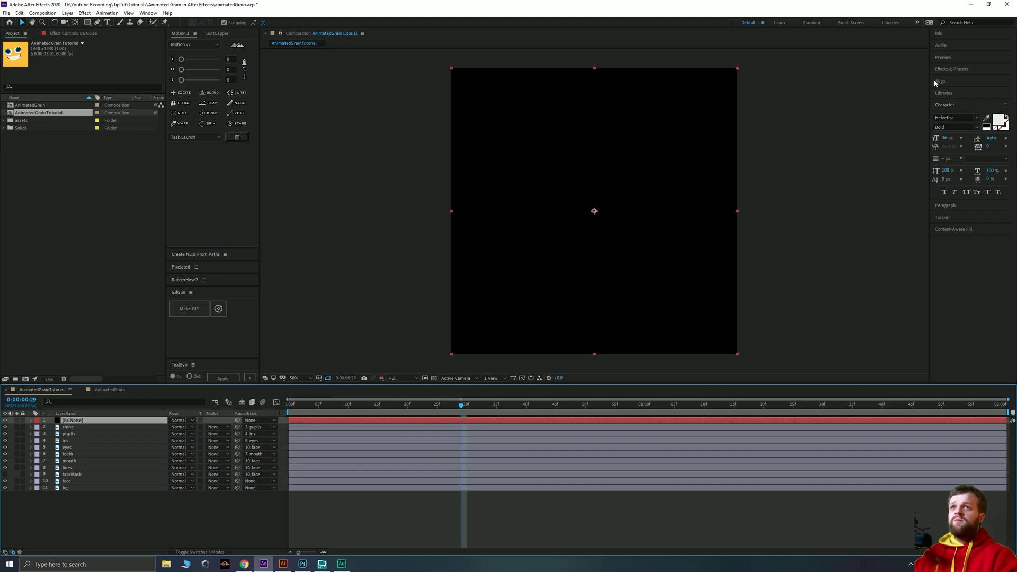
- Find Roughen Edges in Effects & Presets and apply it to BGNoise
{"action": "left_click", "coordinate": [949, 70]}
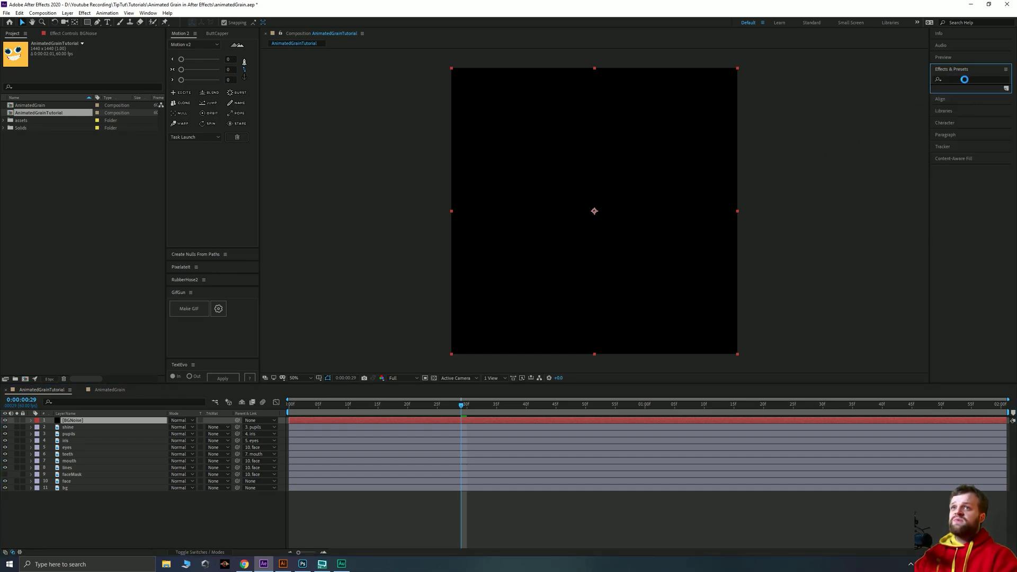
{"action": "left_click", "coordinate": [964, 79]}
{"action": "type", "text": "ro"}
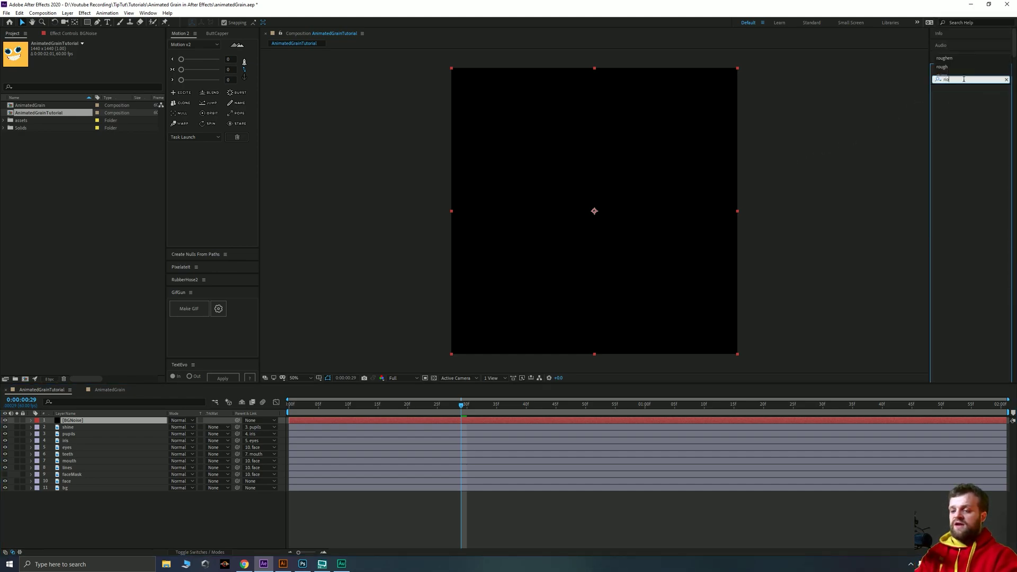
{"action": "type", "text": "ugh"}
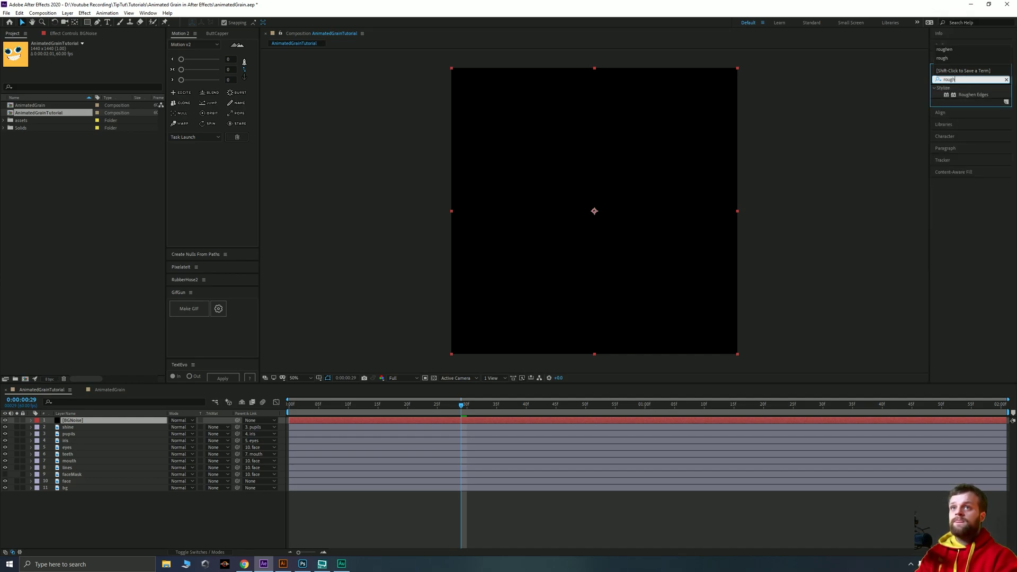
{"action": "left_click", "coordinate": [969, 95]}
{"action": "left_click_drag", "start_coordinate": [969, 97], "coordinate": [658, 175]}
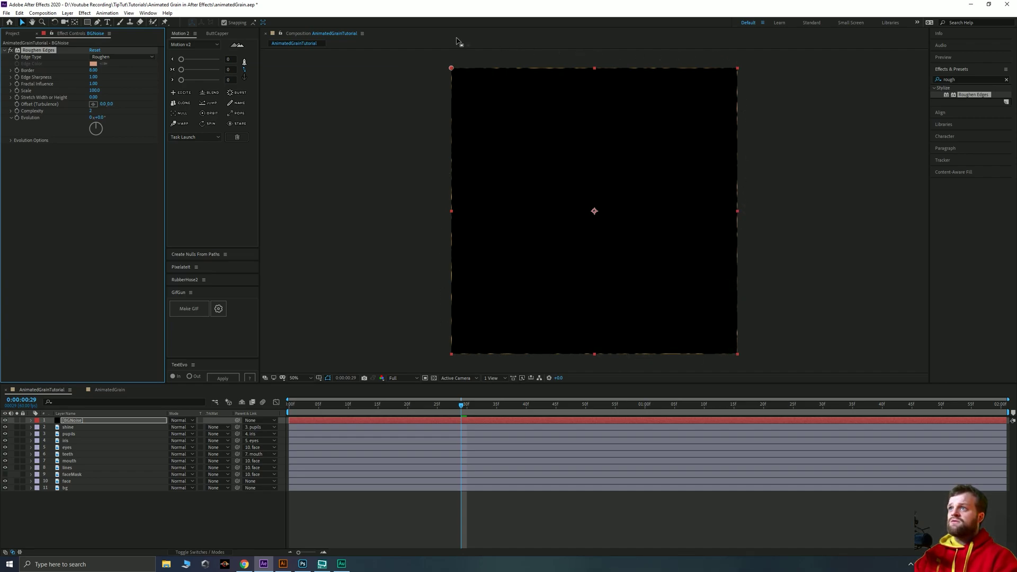
{"action": "left_click", "coordinate": [96, 174]}
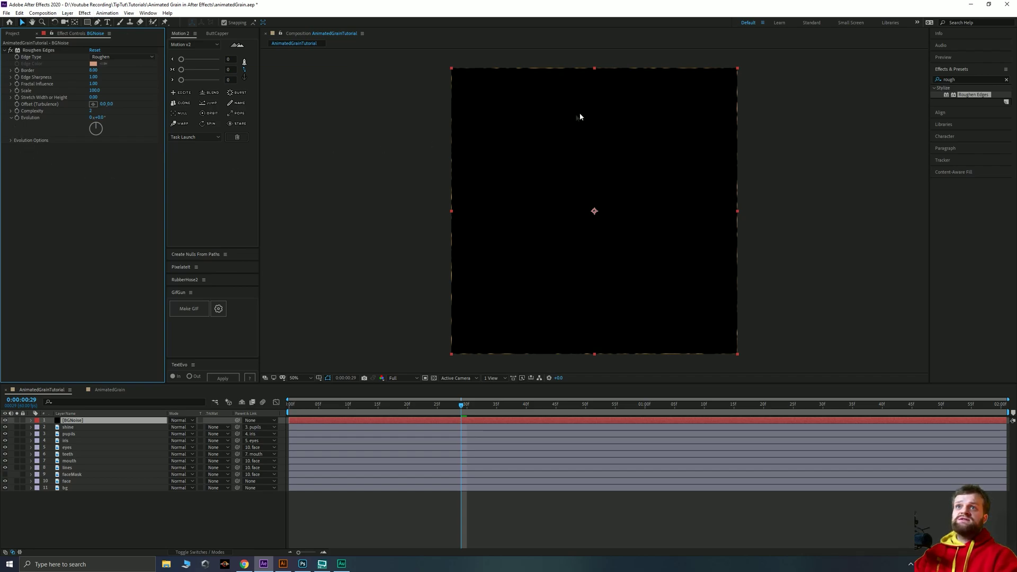
- Add a Fill effect using the face's orange, then move BGNoise just above bg
{"action": "left_click", "coordinate": [965, 81]}
{"action": "double_click", "coordinate": [966, 81]}
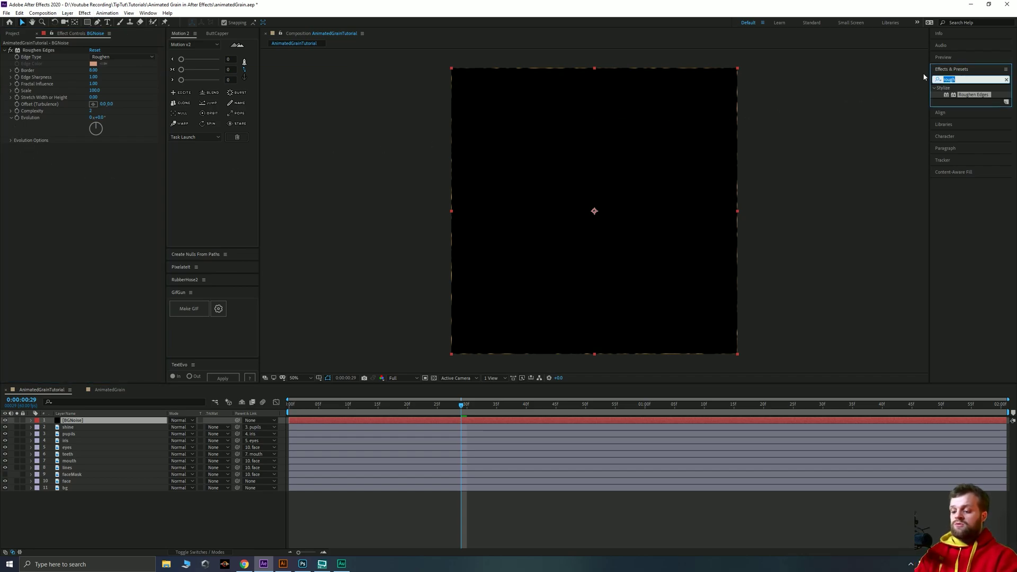
{"action": "type", "text": "fill"}
{"action": "left_click_drag", "start_coordinate": [971, 131], "coordinate": [108, 189]}
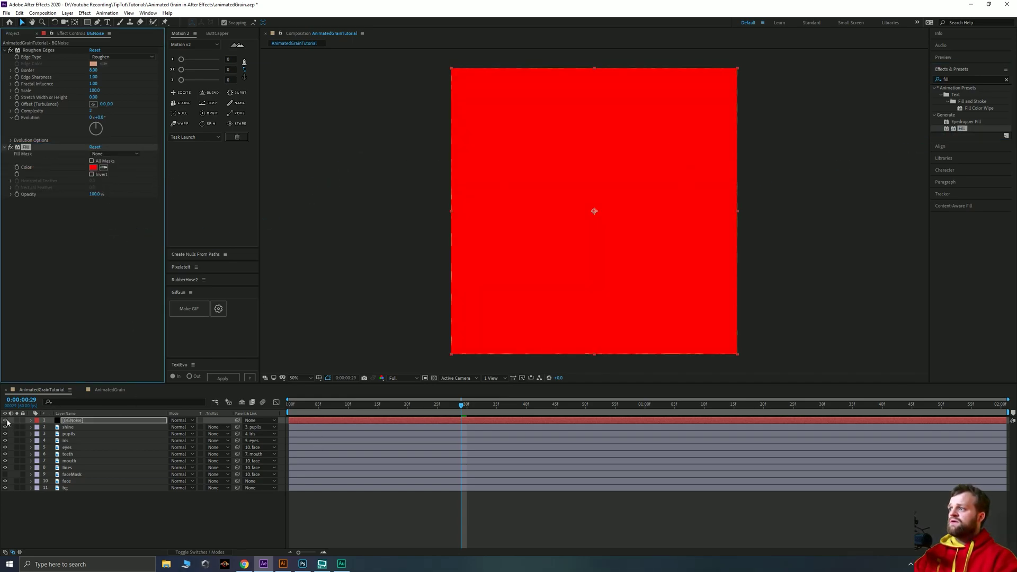
{"action": "left_click", "coordinate": [104, 168]}
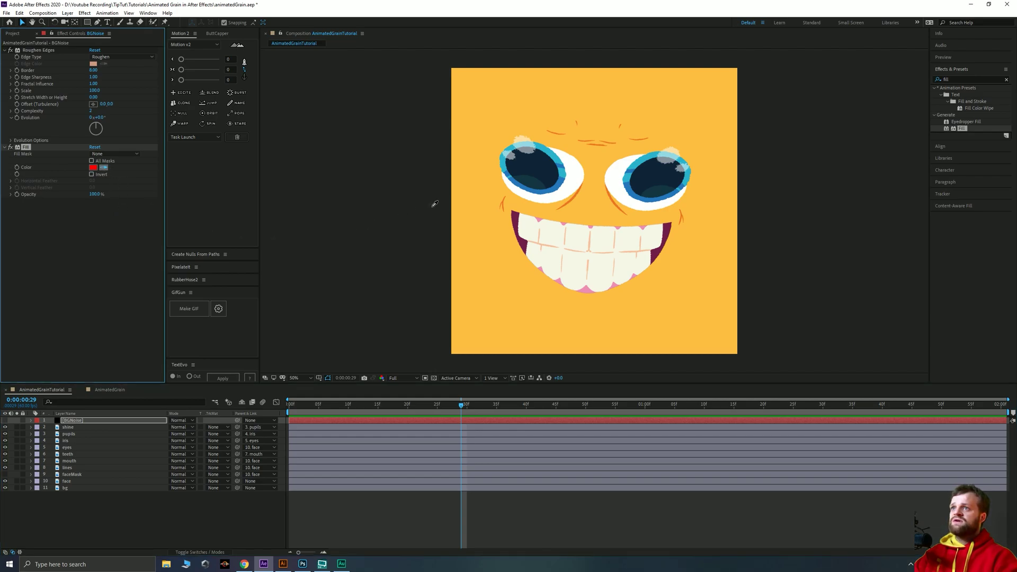
{"action": "left_click", "coordinate": [572, 199]}
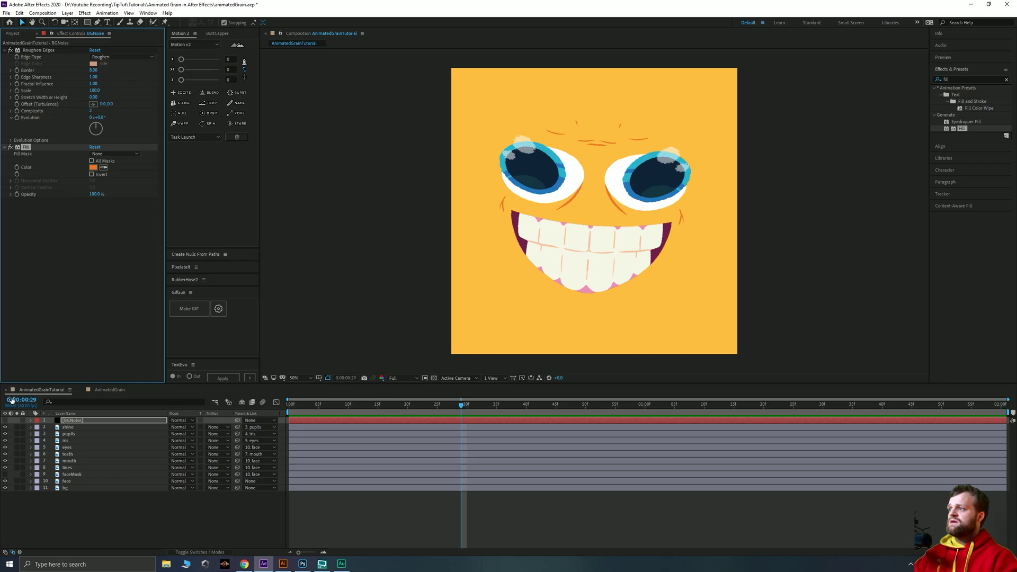
{"action": "left_click", "coordinate": [6, 420]}
{"action": "left_click_drag", "start_coordinate": [73, 422], "coordinate": [74, 483]}
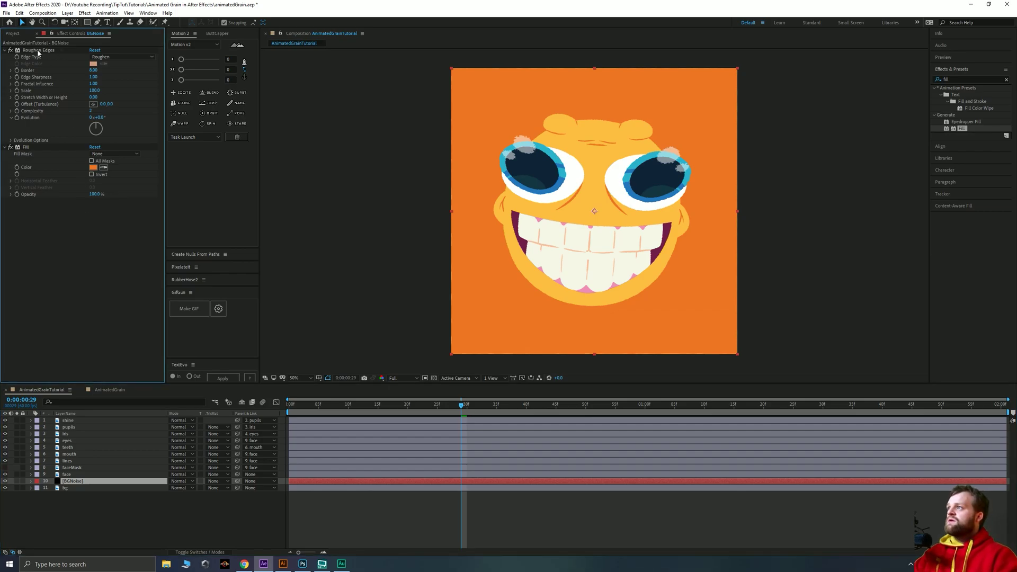
- Set Roughen Edges to the Cut edge type with a Border of 500
{"action": "left_click", "coordinate": [62, 52]}
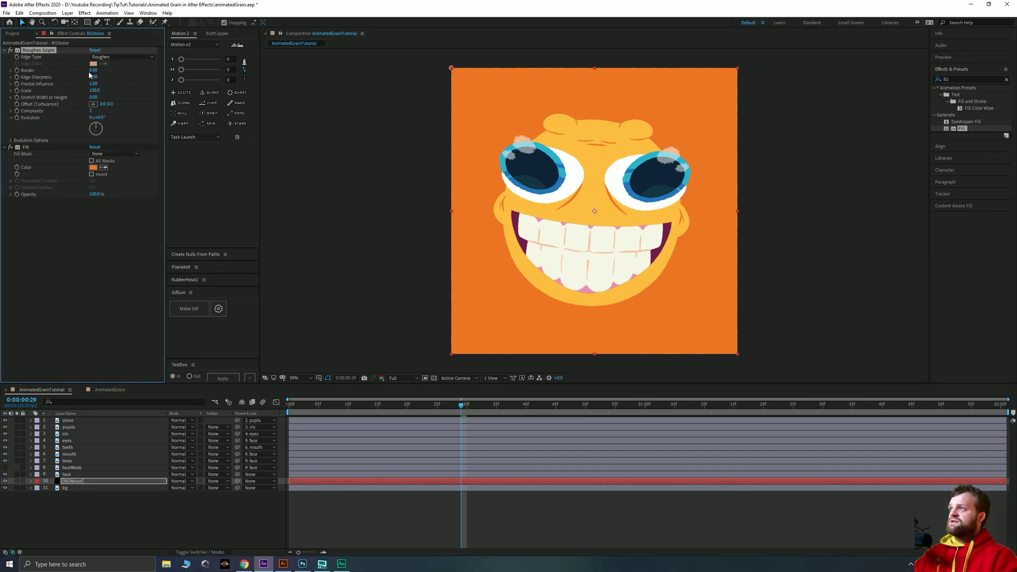
{"action": "left_click_drag", "start_coordinate": [90, 72], "coordinate": [93, 71]}
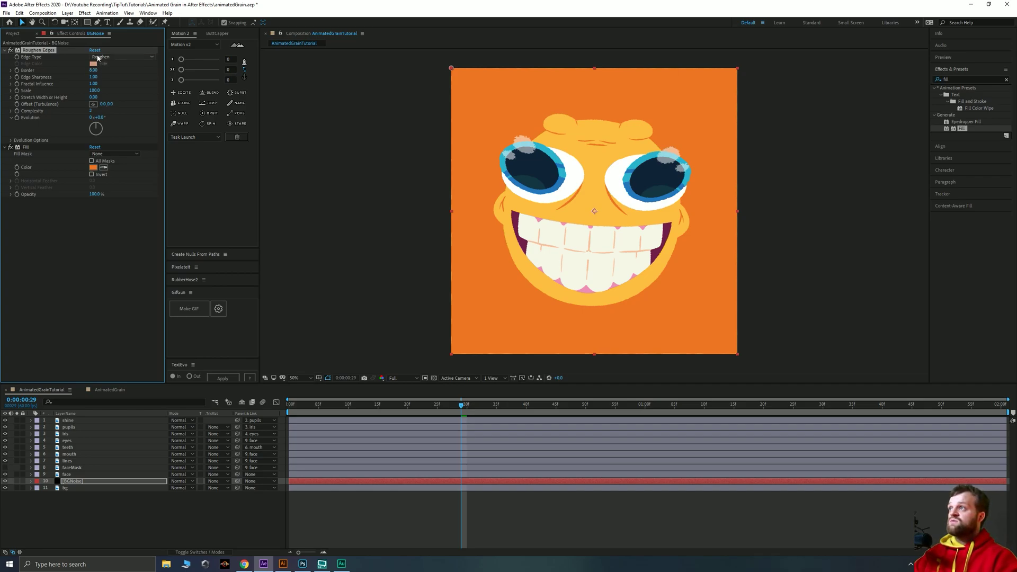
{"action": "left_click", "coordinate": [102, 58]}
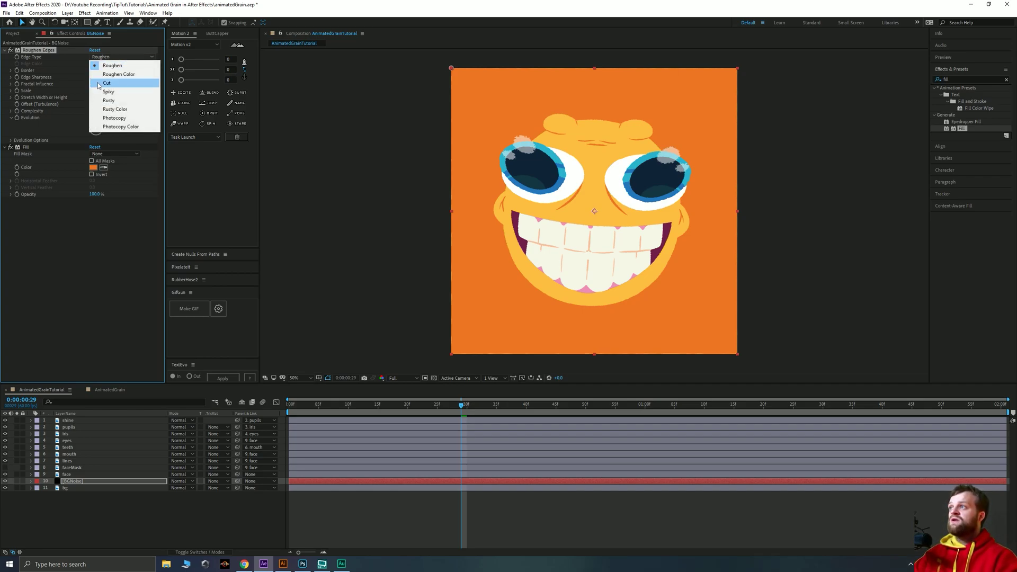
{"action": "left_click", "coordinate": [101, 84]}
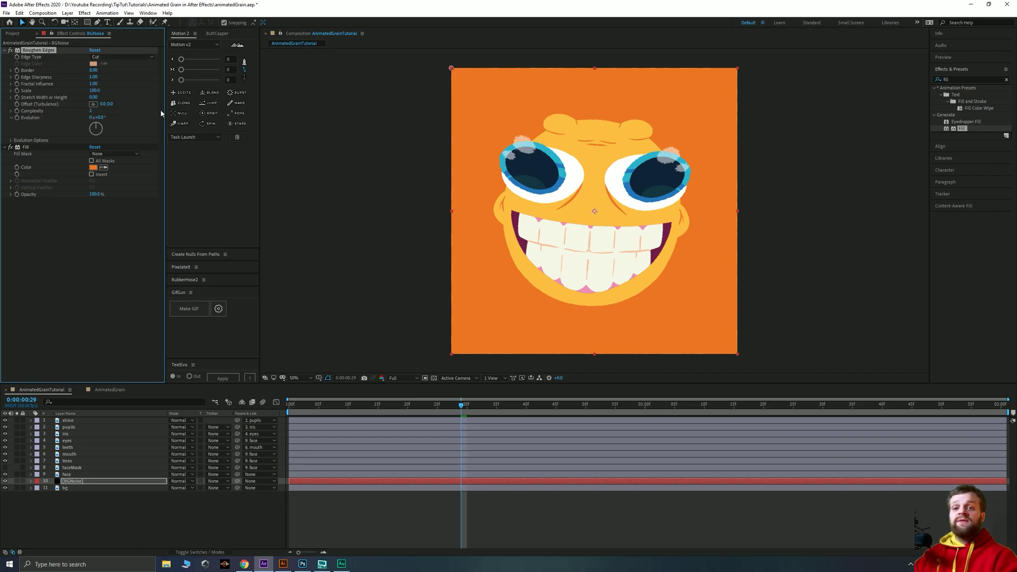
{"action": "left_click", "coordinate": [93, 71]}
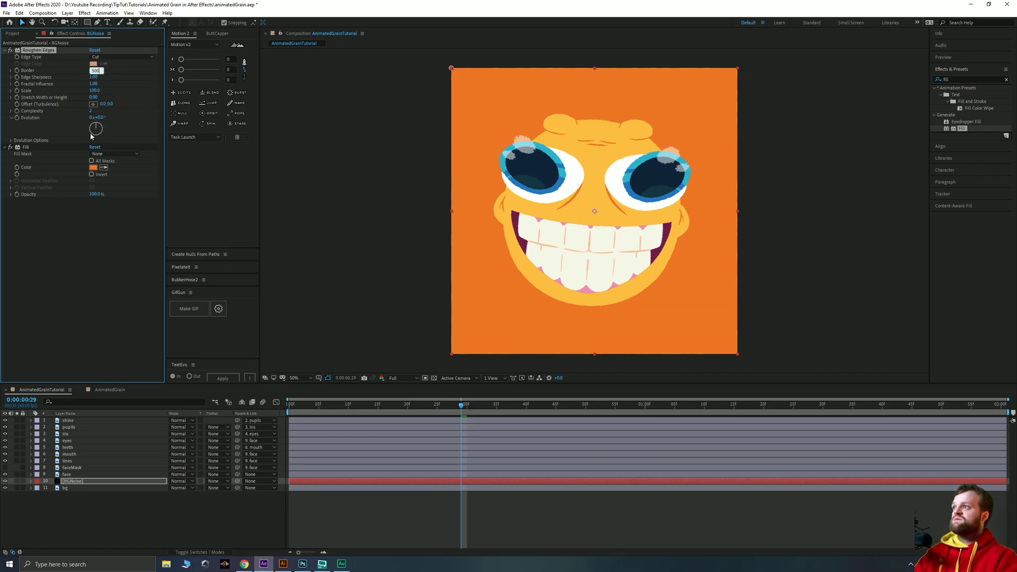
{"action": "type", "text": "500"}
{"action": "key", "text": "Return"}
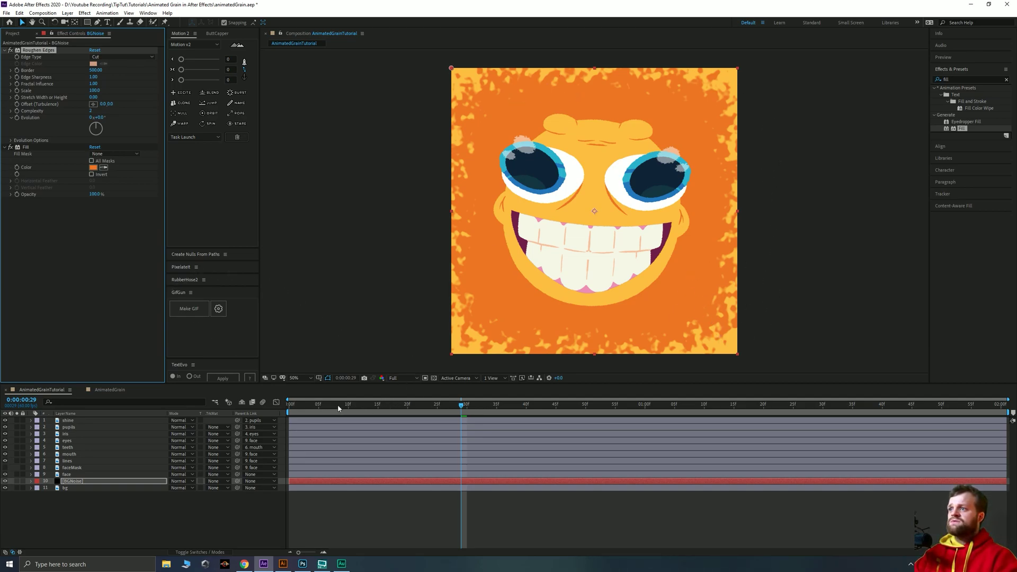
- Check the grain at other frames and set Roughen Edges Scale to 20
{"action": "left_click_drag", "start_coordinate": [466, 408], "coordinate": [471, 324]}
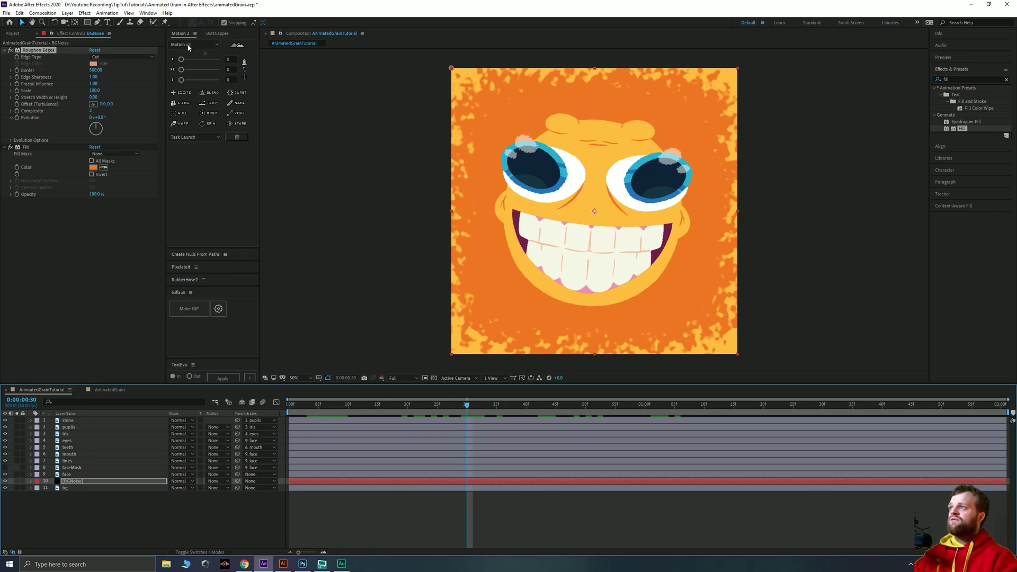
{"action": "left_click", "coordinate": [27, 92]}
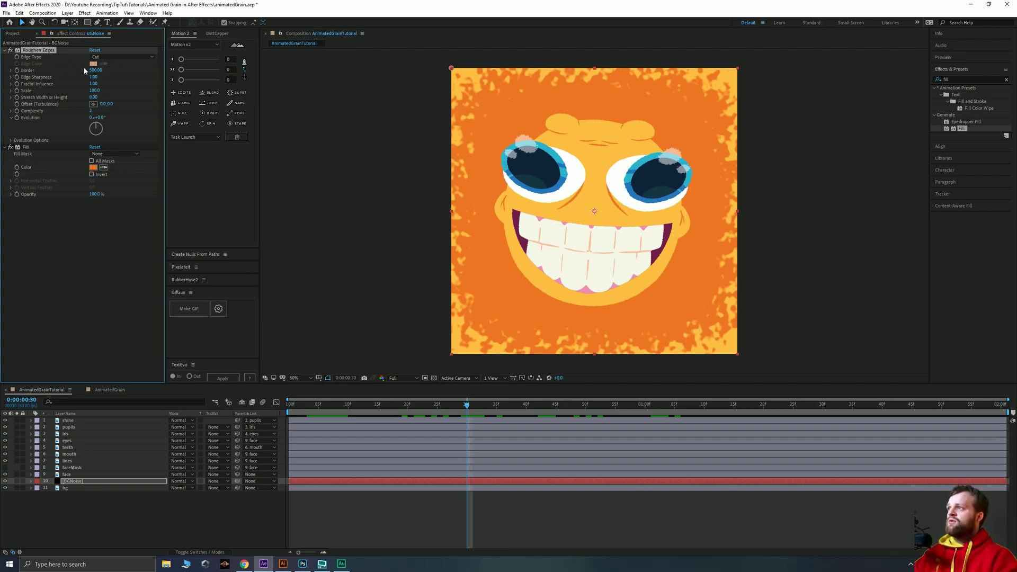
{"action": "left_click", "coordinate": [94, 91]}
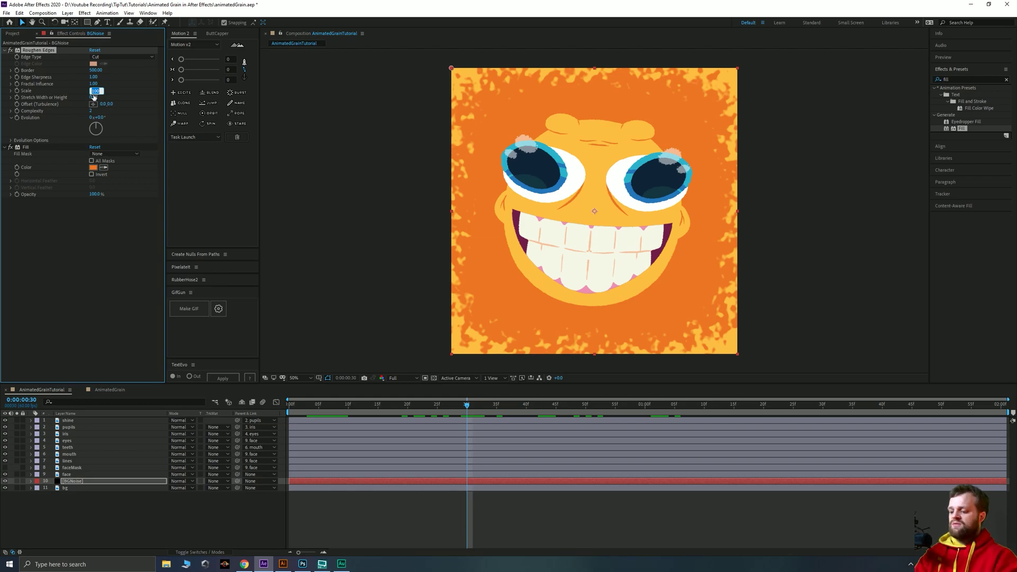
{"action": "type", "text": "20"}
{"action": "key", "text": "Return"}
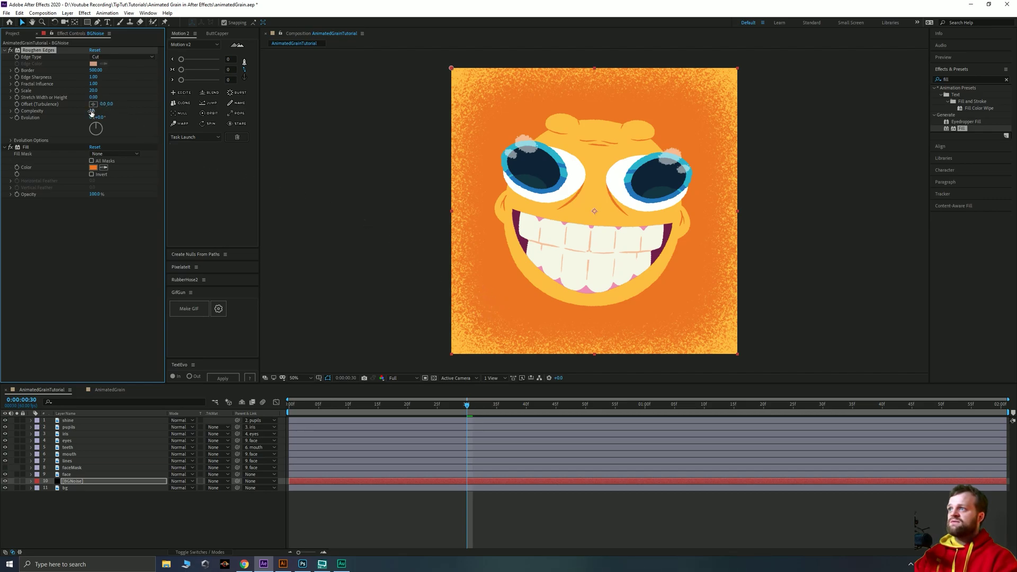
- Lower the Roughen Edges Complexity and reduce the grain Scale to 15
{"action": "left_click_drag", "start_coordinate": [91, 112], "coordinate": [77, 109]}
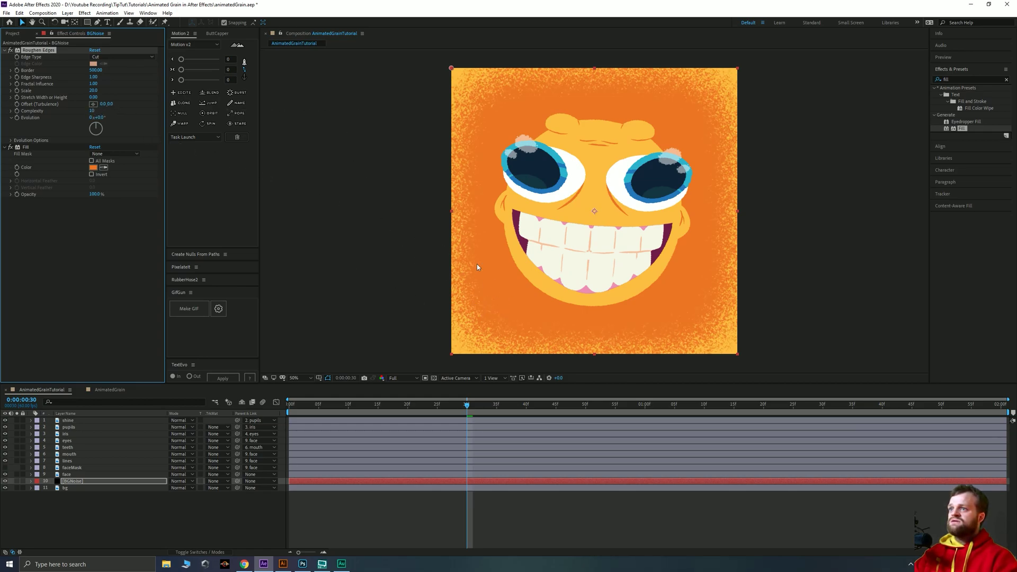
{"action": "left_click_drag", "start_coordinate": [94, 91], "coordinate": [96, 94]}
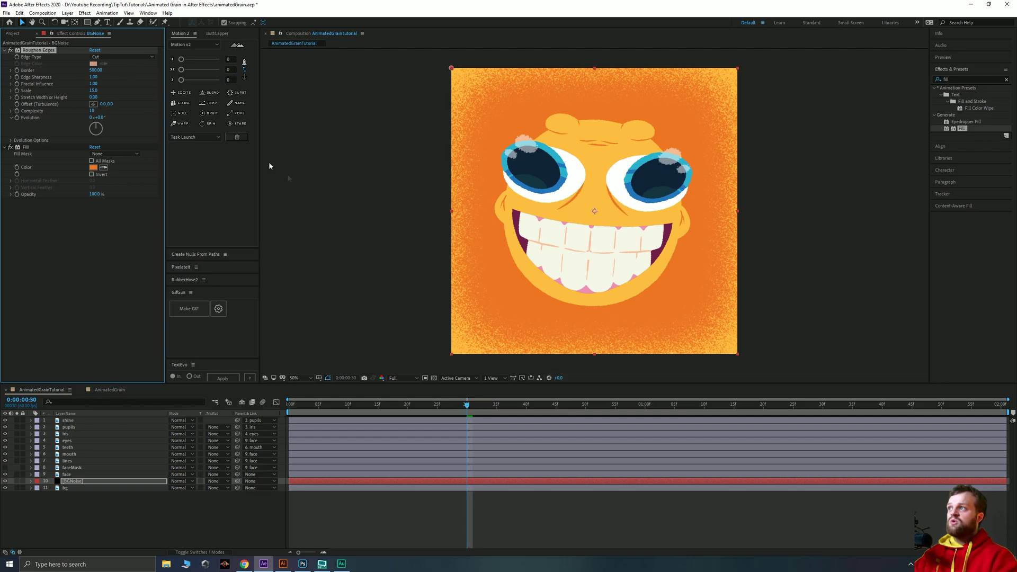
{"action": "left_click", "coordinate": [85, 234]}
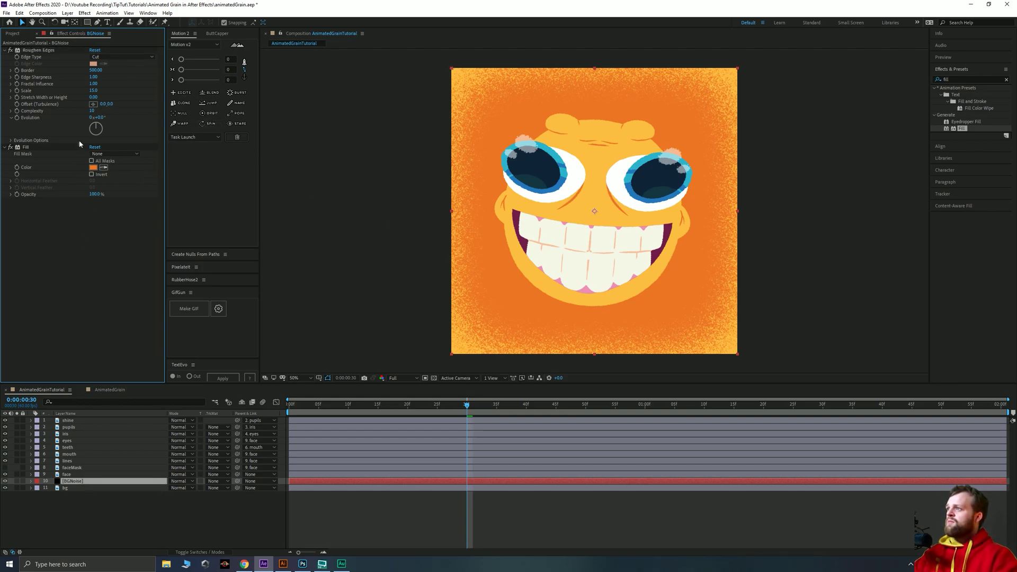
- Try the eye's light blue as the Fill colour, then undo it to keep orange
{"action": "left_click", "coordinate": [104, 167]}
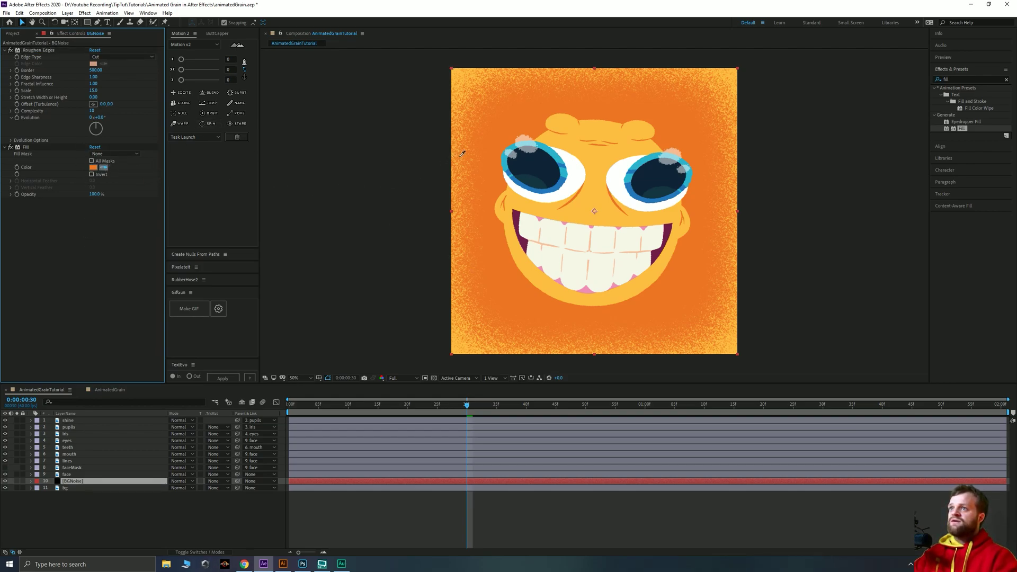
{"action": "left_click", "coordinate": [546, 147]}
{"action": "key", "text": "ctrl+z"}
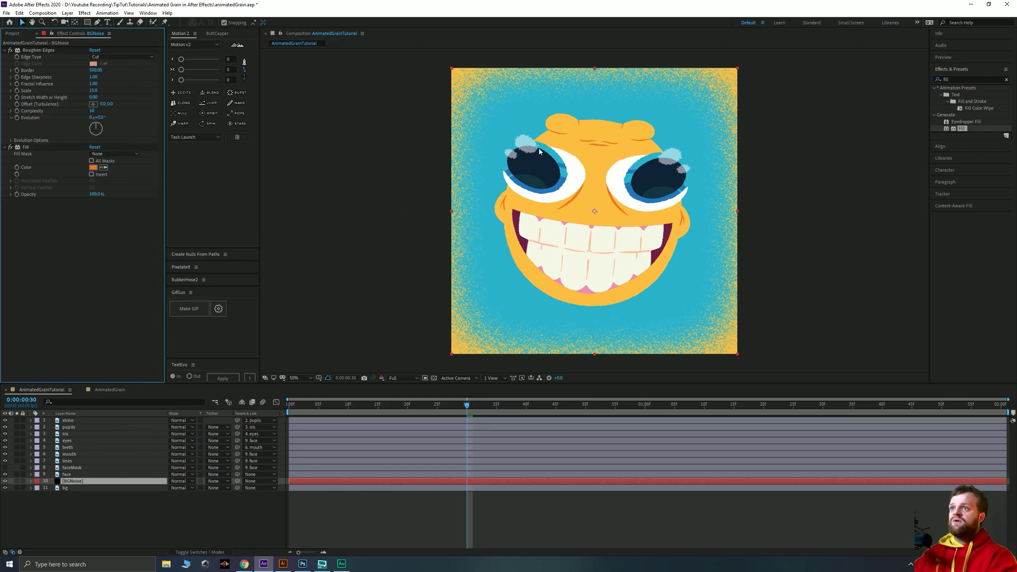
{"action": "left_click", "coordinate": [36, 52]}
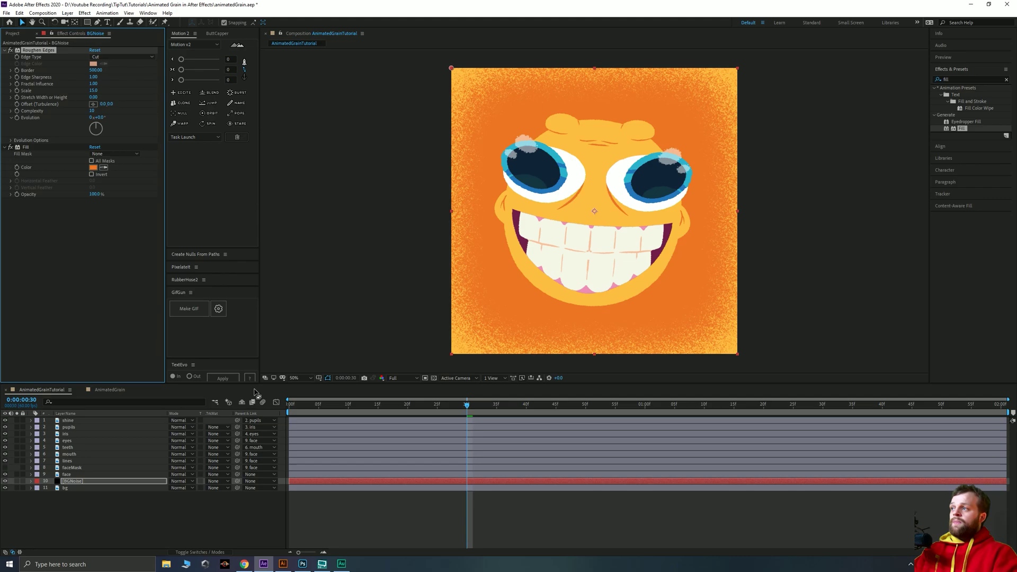
{"action": "left_click", "coordinate": [97, 225]}
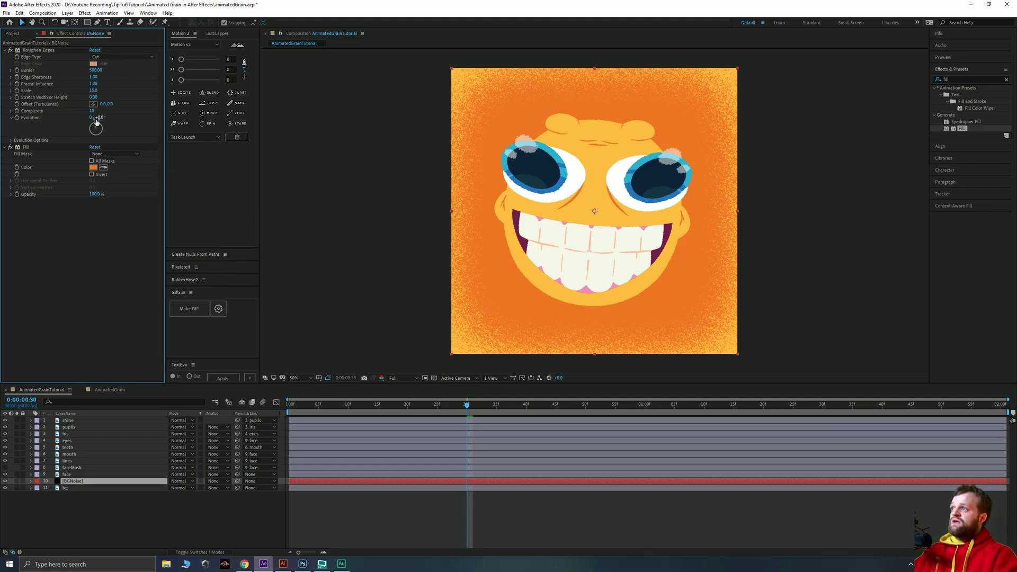
{"action": "mouse_move", "coordinate": [96, 122]}
{"action": "left_mouse_down"}
{"action": "mouse_move", "coordinate": [95, 140]}
{"action": "mouse_move", "coordinate": [71, 129]}
{"action": "mouse_move", "coordinate": [82, 162]}
{"action": "mouse_move", "coordinate": [54, 148]}
{"action": "mouse_move", "coordinate": [80, 154]}
{"action": "mouse_move", "coordinate": [69, 132]}
{"action": "mouse_move", "coordinate": [106, 149]}
{"action": "mouse_move", "coordinate": [117, 170]}
{"action": "mouse_move", "coordinate": [51, 185]}
{"action": "mouse_move", "coordinate": [84, 136]}
{"action": "left_mouse_up"}
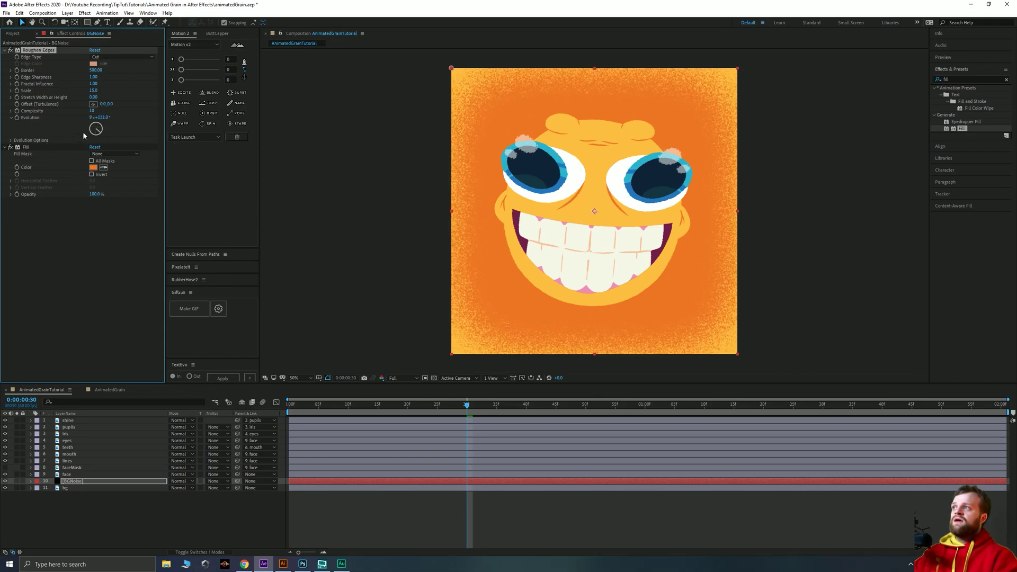
{"action": "left_click", "coordinate": [91, 117]}
{"action": "type", "text": "0"}
{"action": "key", "text": "Tab"}
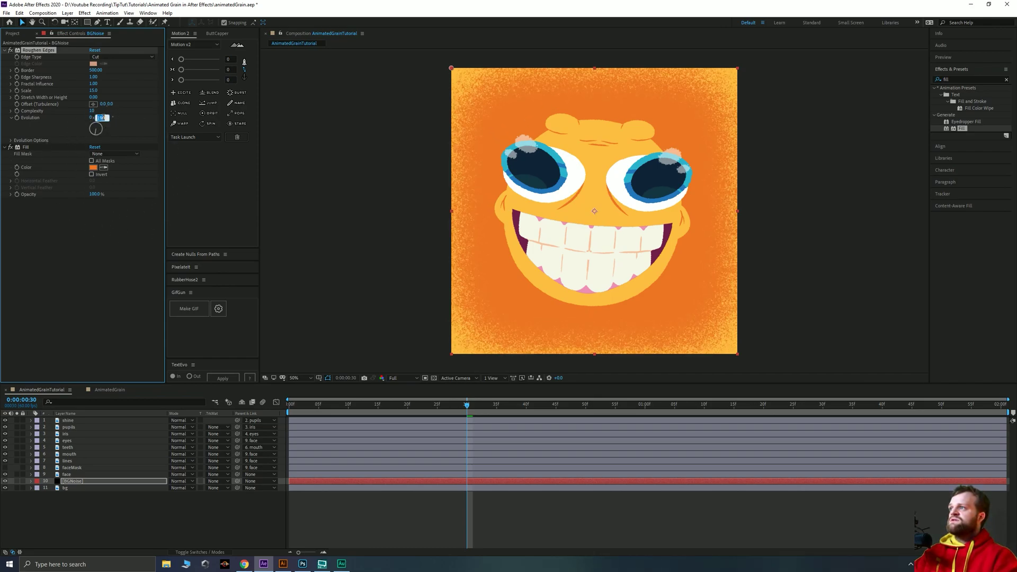
{"action": "type", "text": "0"}
{"action": "key", "text": "Return"}
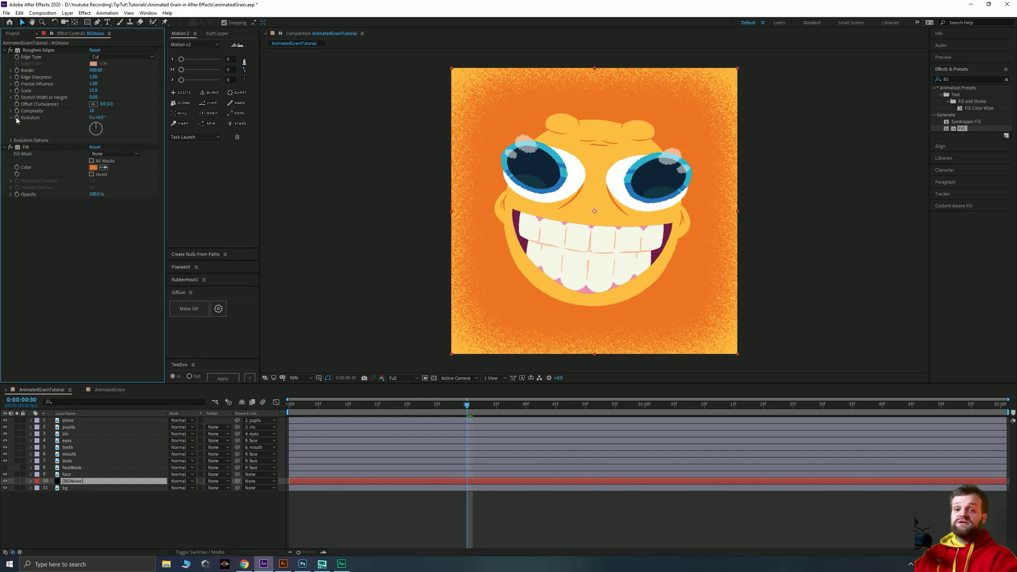
- Add the expression time*1500 to the Roughen Edges Evolution property
{"action": "left_click", "coordinate": [16, 118], "text": "alt"}
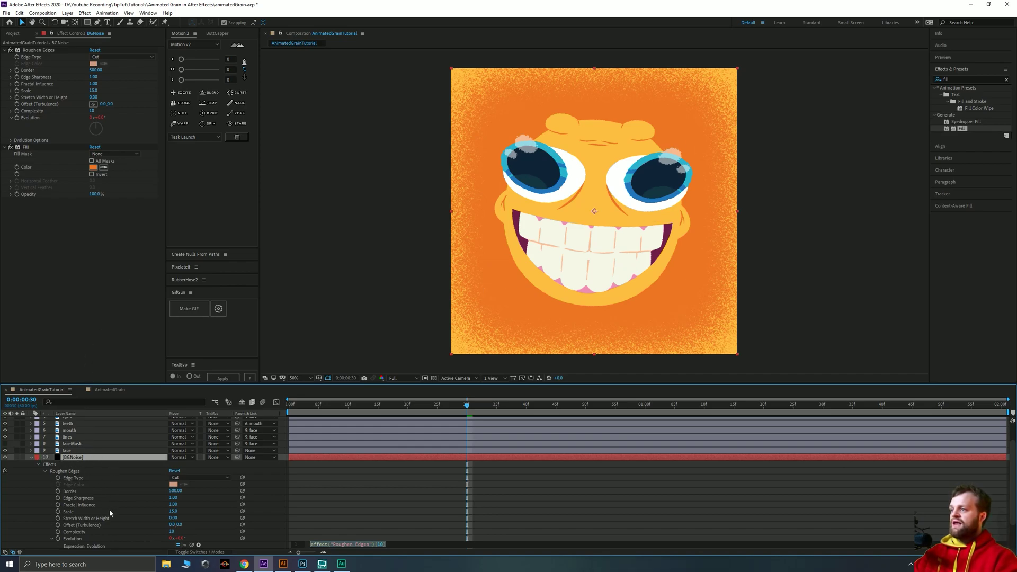
{"action": "scroll", "coordinate": [109, 509], "scroll_direction": "down", "scroll_amount": 2}
{"action": "scroll", "coordinate": [343, 534], "scroll_direction": "down", "scroll_amount": 2}
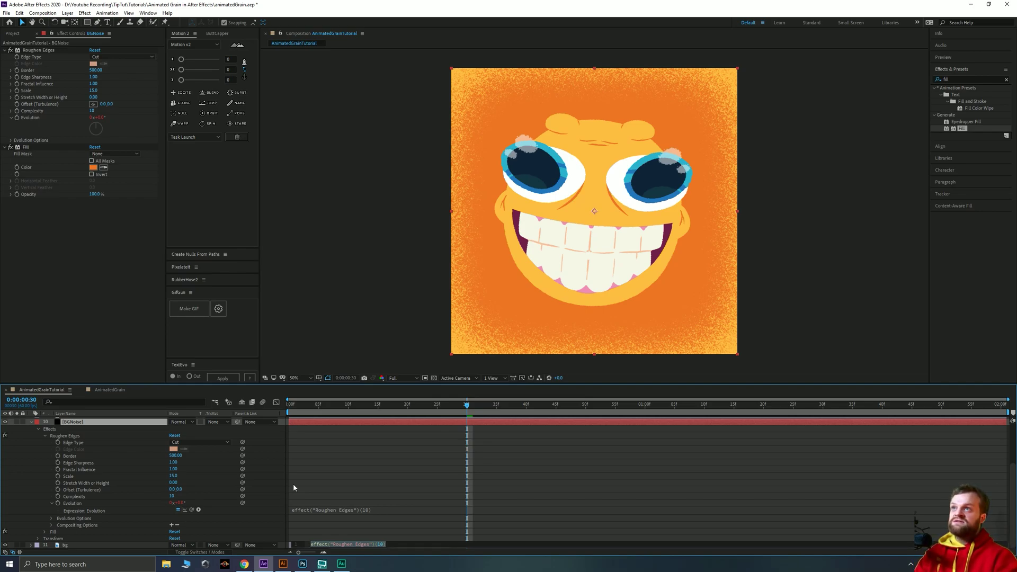
{"action": "type", "text": "time*"}
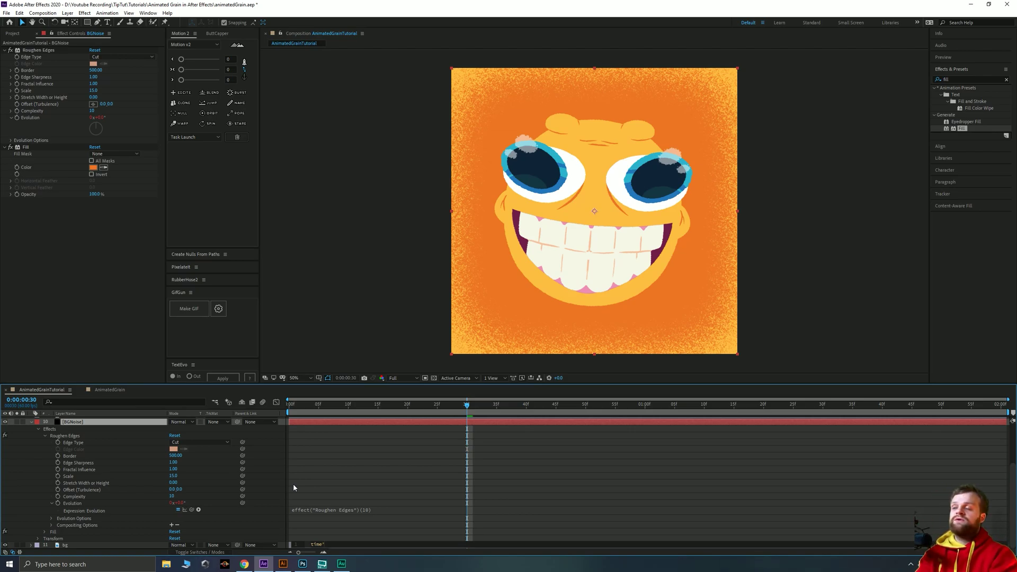
{"action": "type", "text": "1500"}
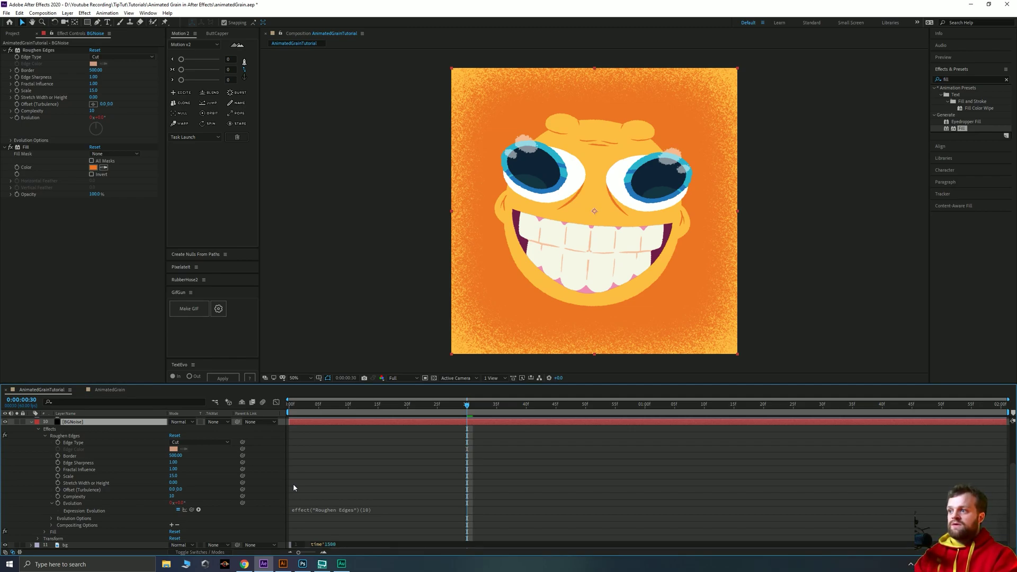
{"action": "key", "text": "KP_Enter"}
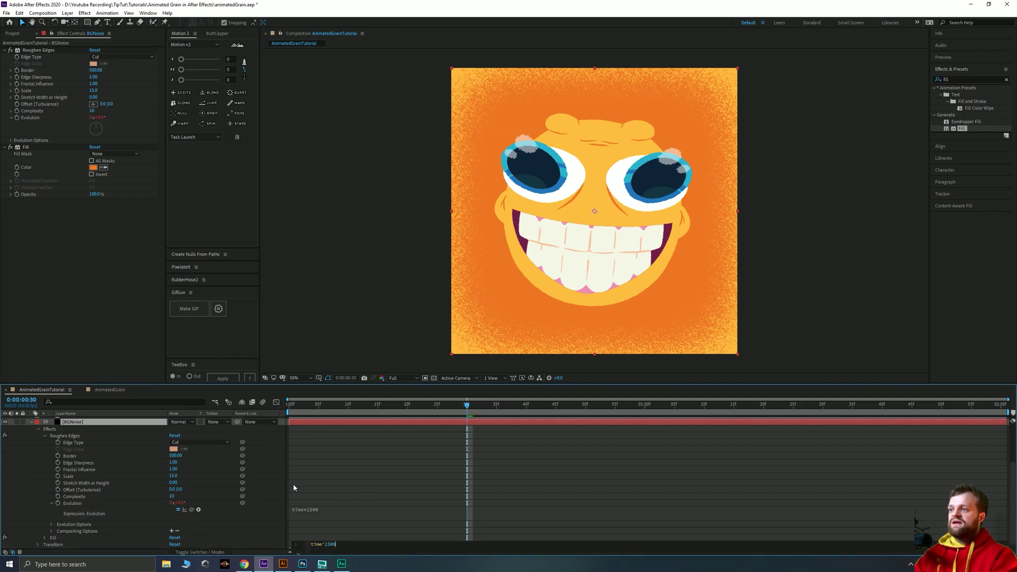
{"action": "left_click", "coordinate": [360, 505]}
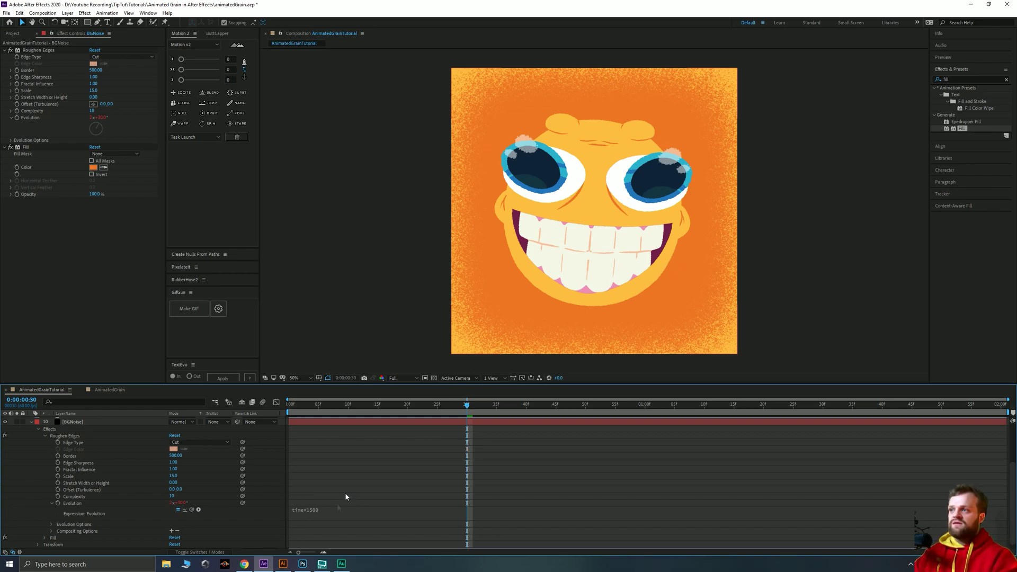
- Preview the continuously animating orange grain border
{"action": "key", "text": "space"}
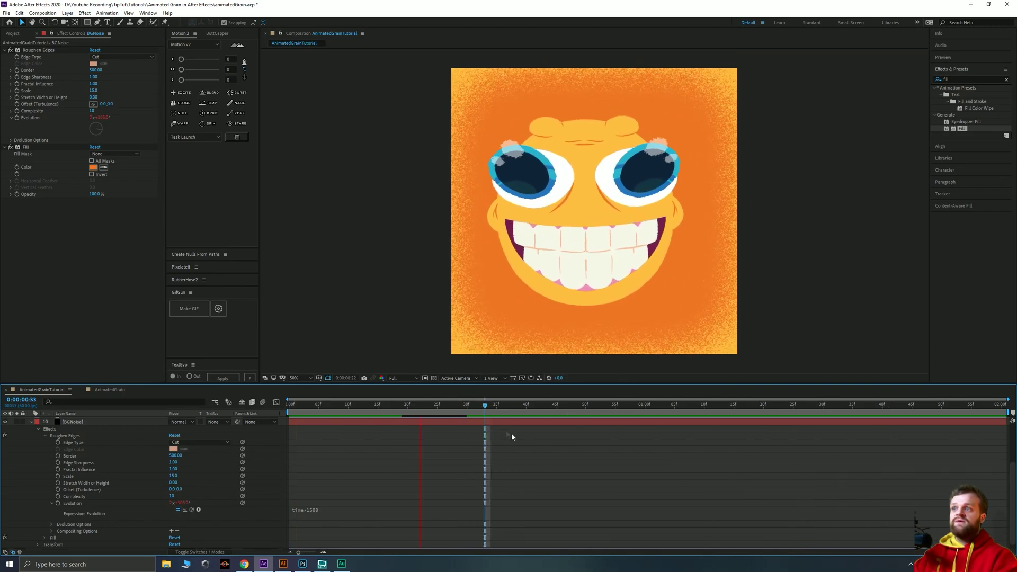
{"action": "key", "text": "space"}
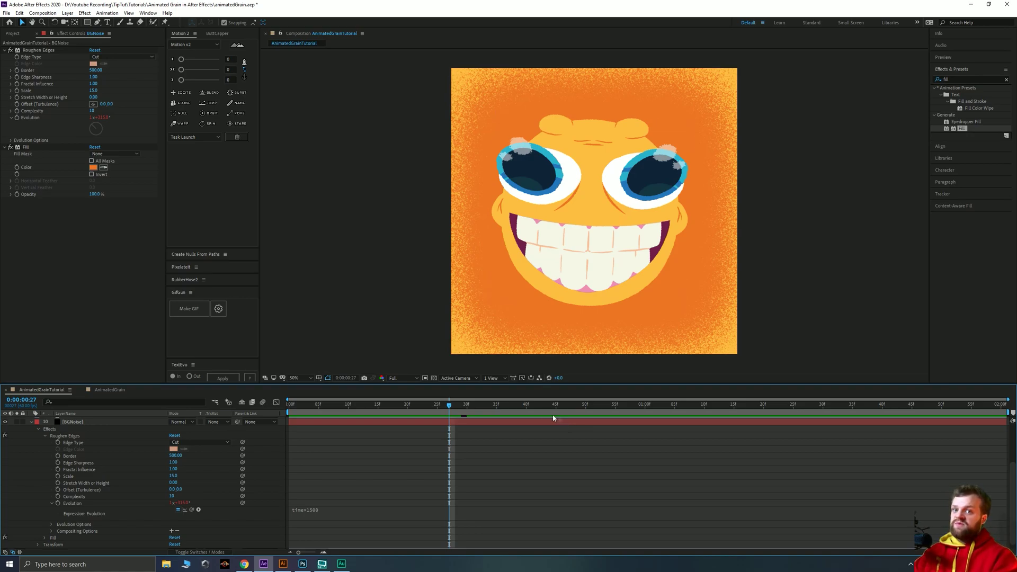
{"action": "scroll", "coordinate": [107, 477], "scroll_direction": "up", "scroll_amount": 2}
{"action": "scroll", "coordinate": [107, 478], "scroll_direction": "up", "scroll_amount": 2}
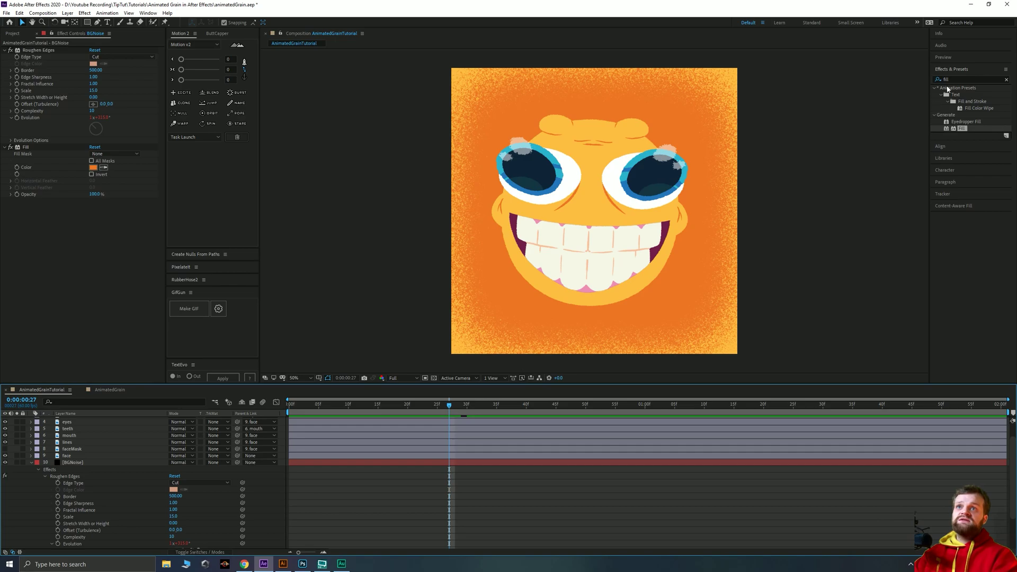
{"action": "left_click", "coordinate": [954, 78]}
{"action": "type", "text": "poster"}
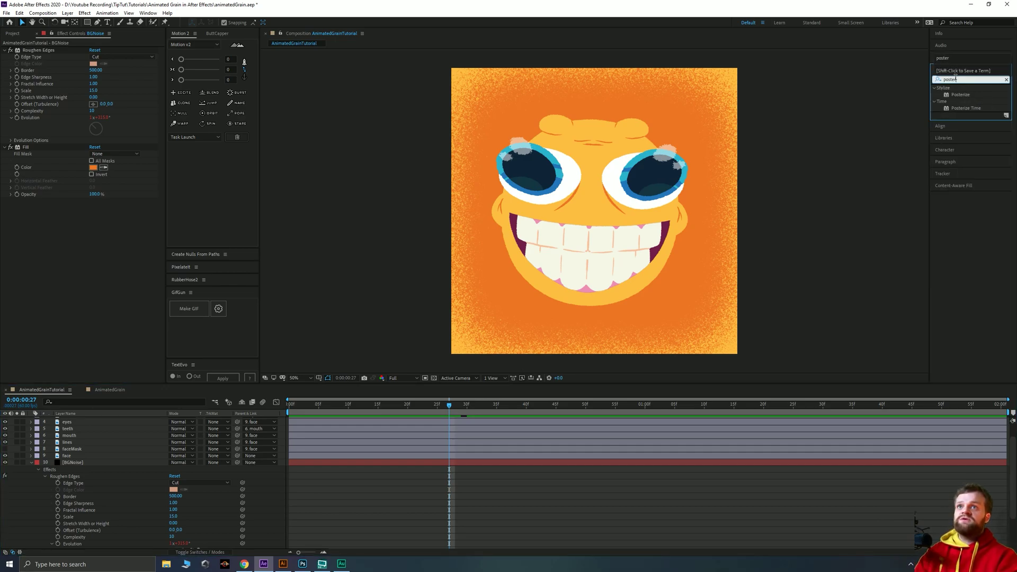
{"action": "left_click_drag", "start_coordinate": [965, 108], "coordinate": [110, 463]}
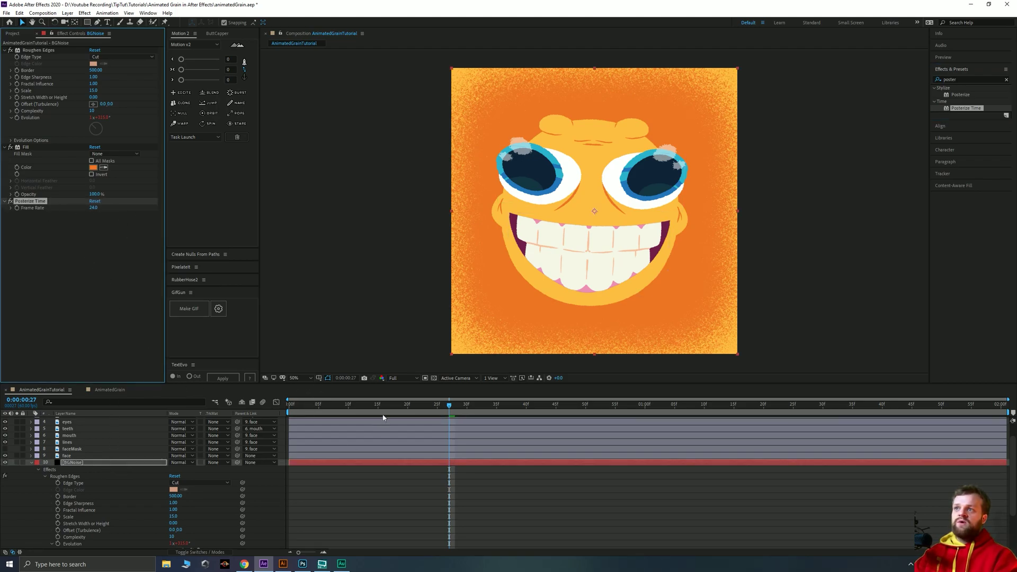
{"action": "left_click", "coordinate": [372, 406]}
{"action": "key", "text": "space"}
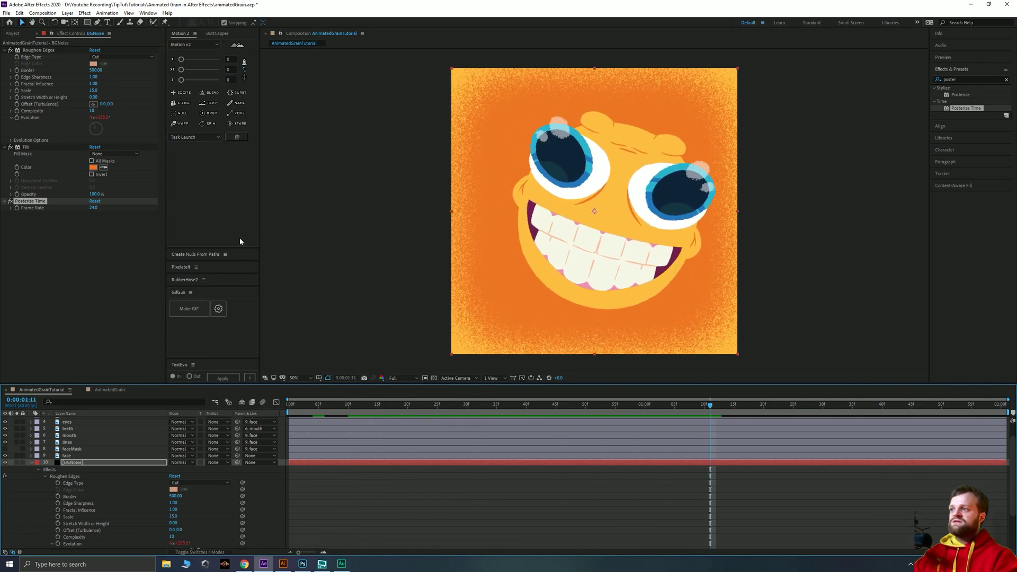
{"action": "right_click", "coordinate": [363, 192]}
{"action": "left_click", "coordinate": [399, 206]}
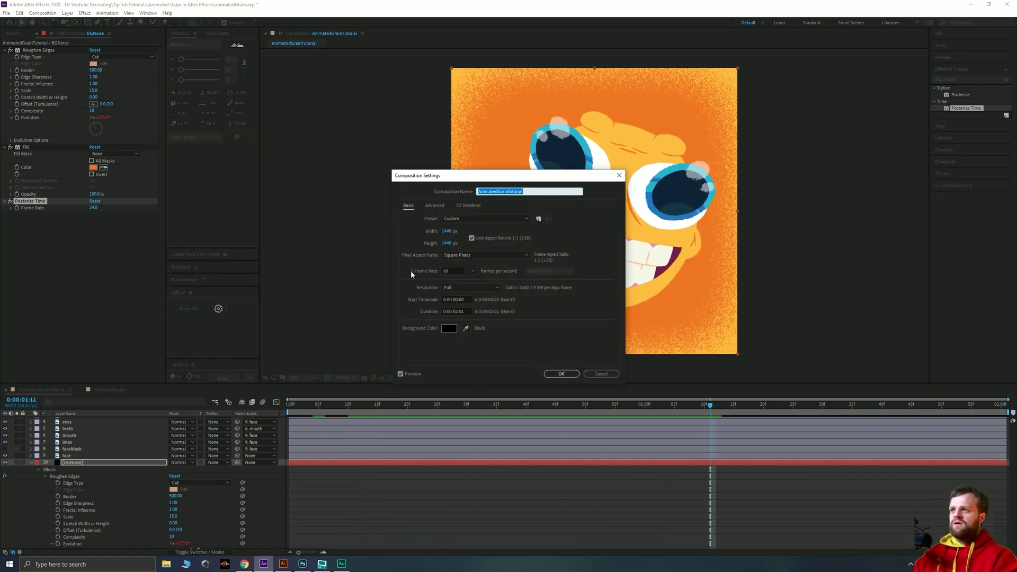
{"action": "left_click", "coordinate": [562, 374]}
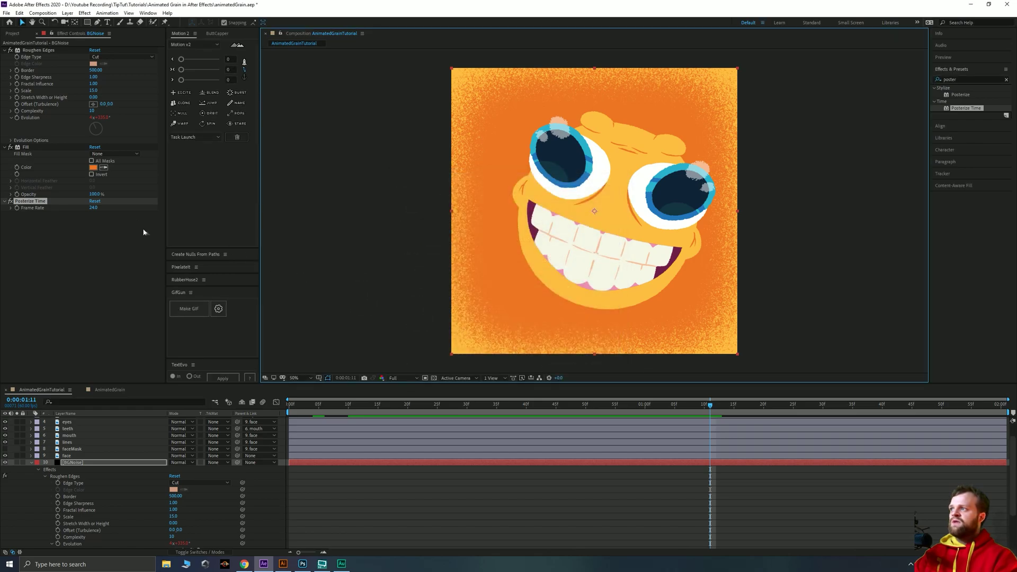
{"action": "left_click", "coordinate": [95, 208]}
{"action": "key", "text": "Return"}
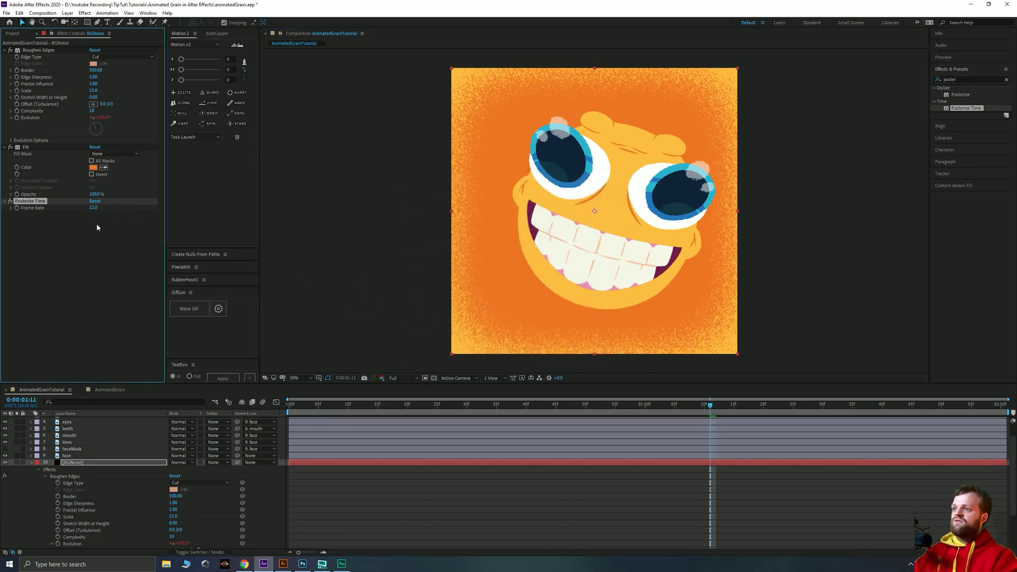
{"action": "left_click", "coordinate": [354, 404]}
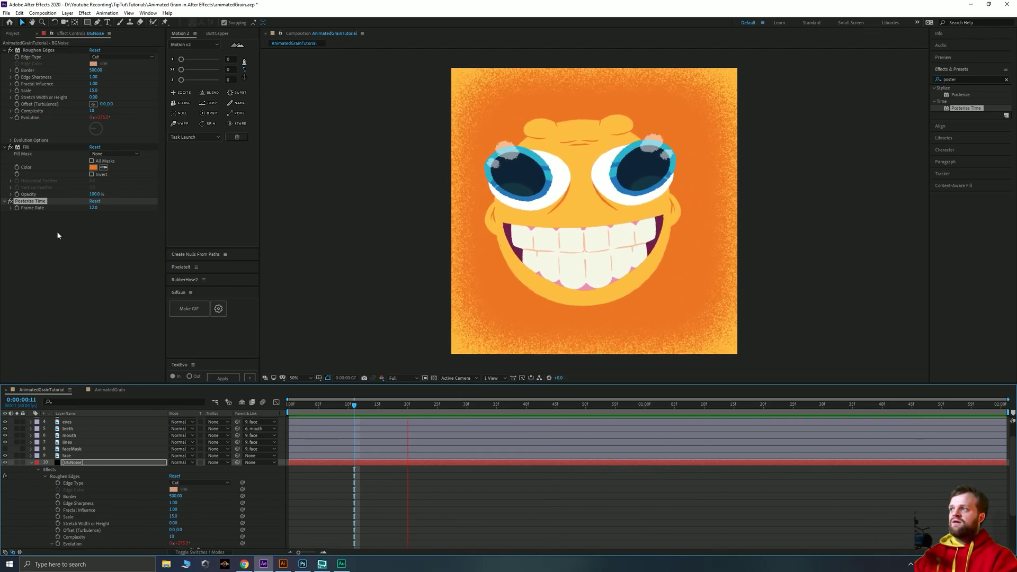
{"action": "key", "text": "Delete"}
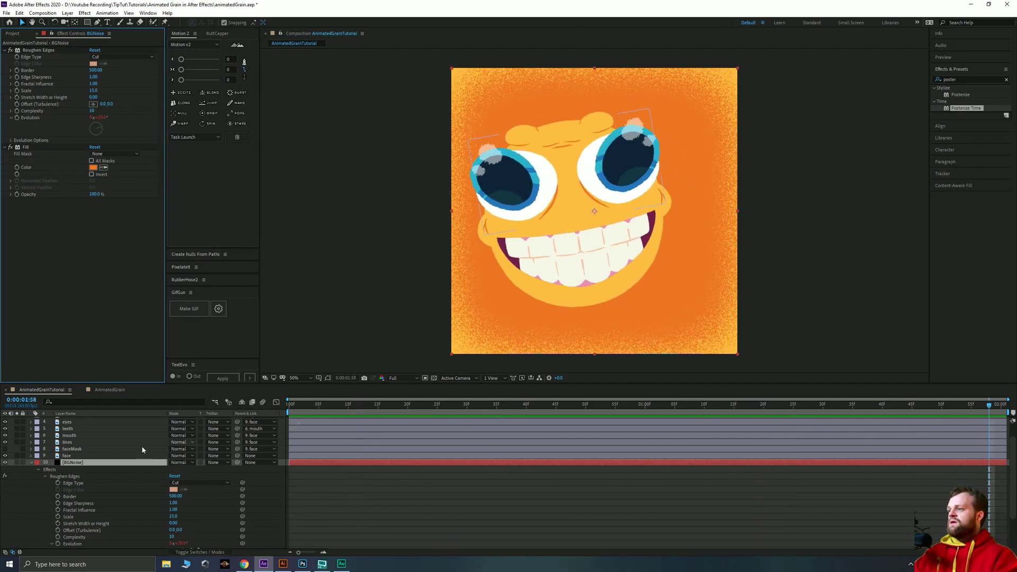
- Fit the BGNoise layer to the composition size with Ctrl+Alt+F
{"action": "left_click", "coordinate": [32, 462]}
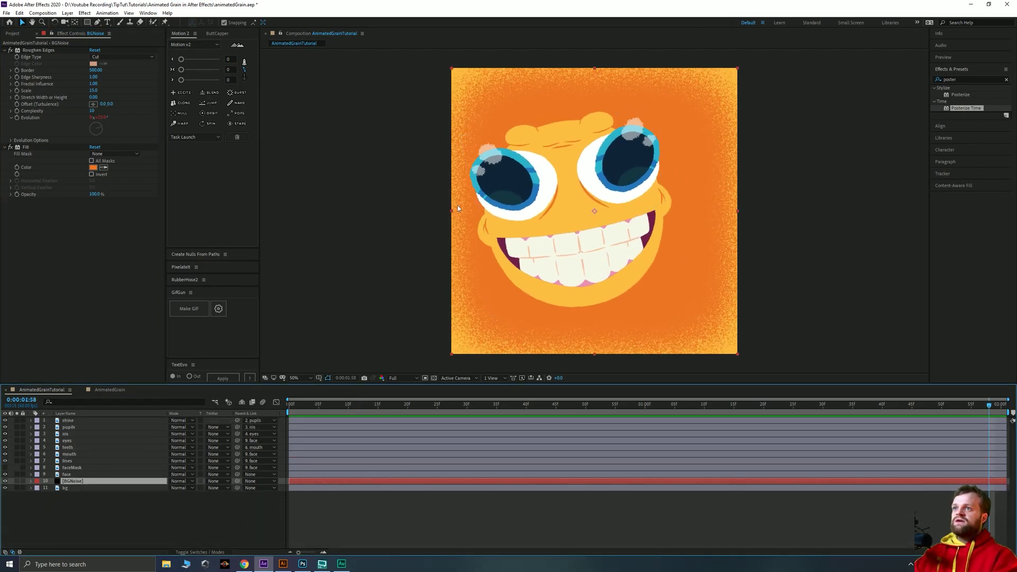
{"action": "left_click", "coordinate": [185, 505]}
{"action": "left_click", "coordinate": [78, 482]}
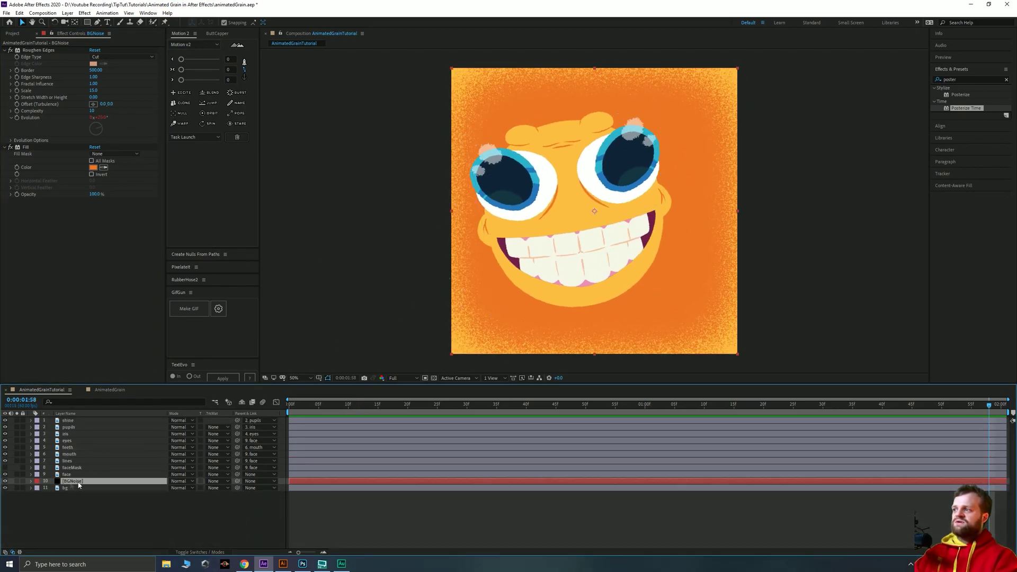
{"action": "double_click", "coordinate": [452, 77]}
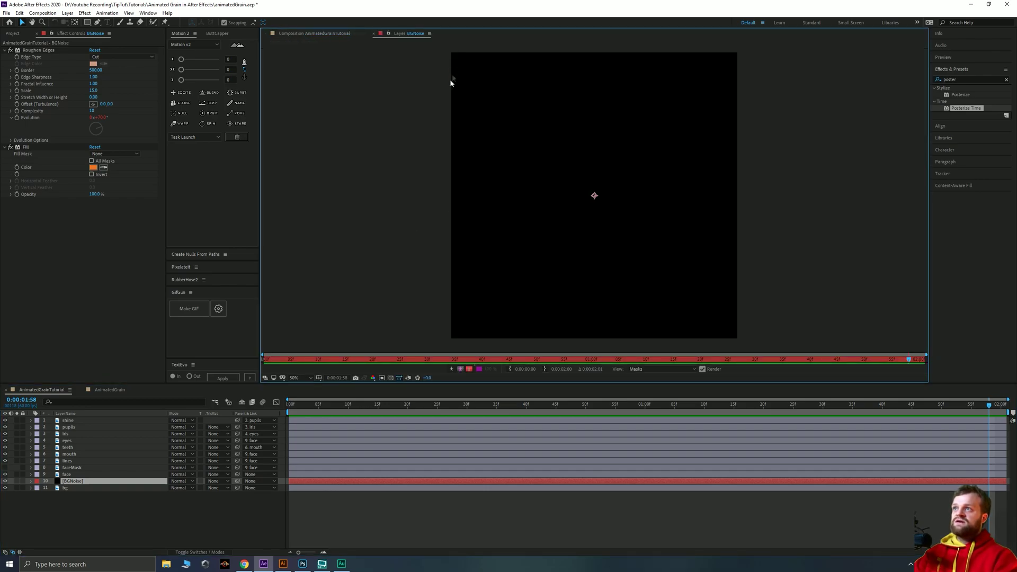
{"action": "left_click", "coordinate": [318, 34]}
{"action": "key", "text": "Return"}
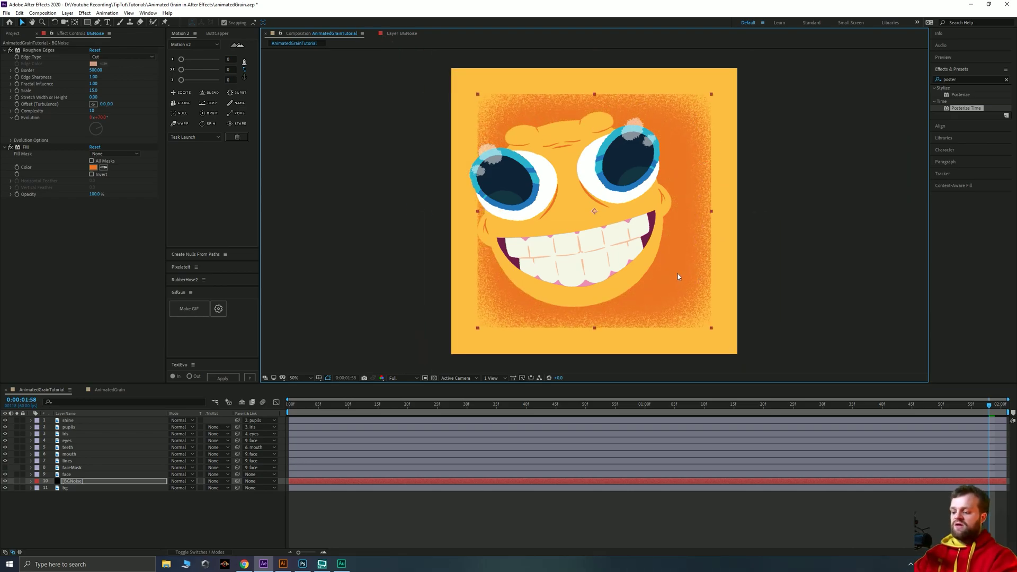
{"action": "key", "text": "Return"}
{"action": "key", "text": "ctrl+alt+f"}
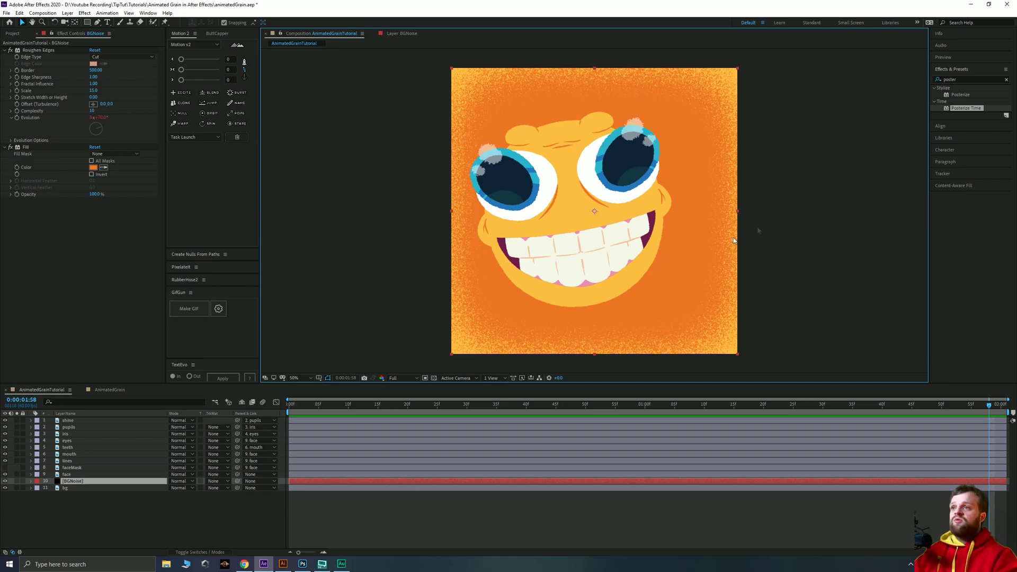
{"action": "left_click", "coordinate": [104, 498]}
{"action": "left_click", "coordinate": [94, 480]}
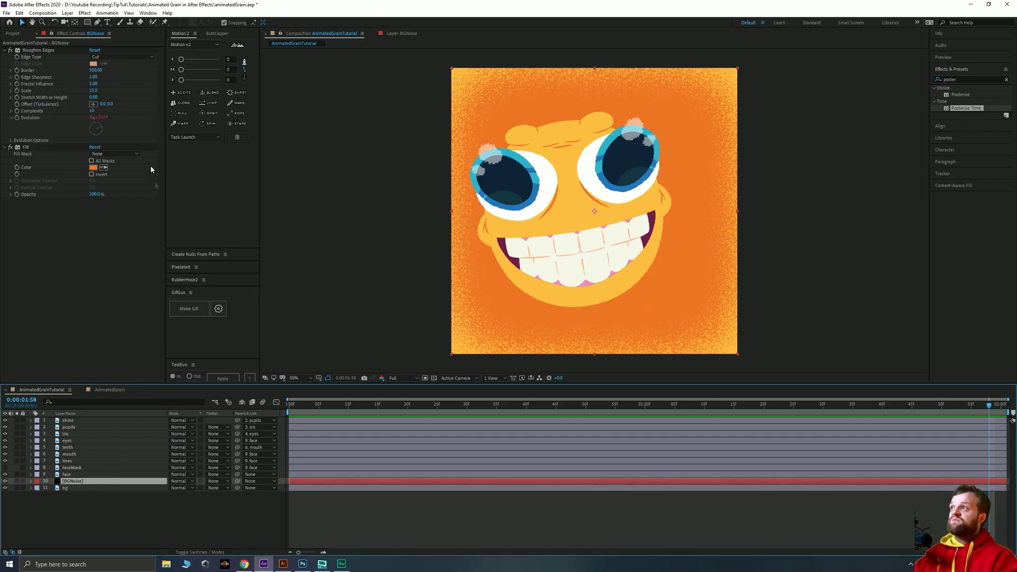
{"action": "left_click", "coordinate": [97, 22]}
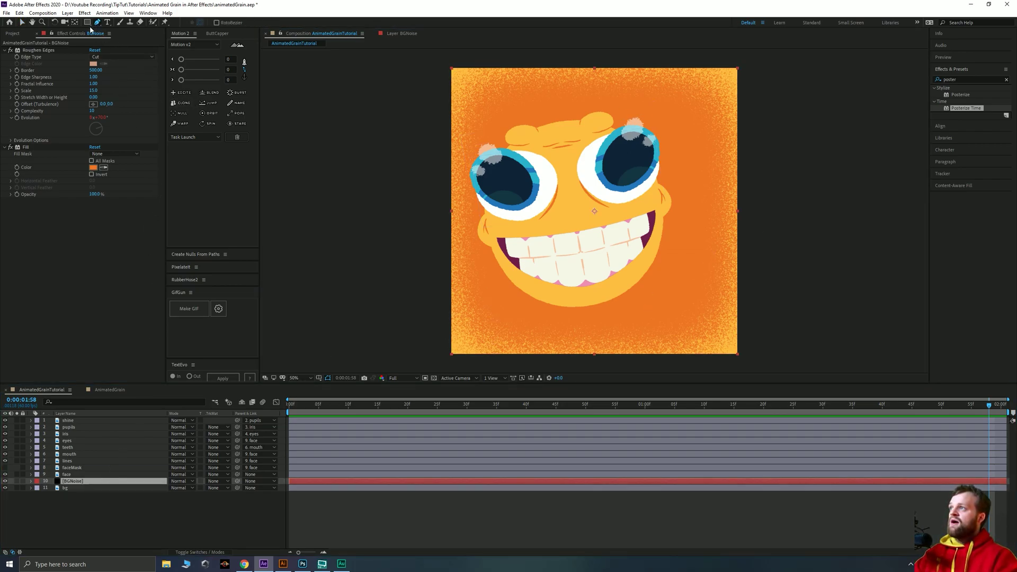
- Draw an elliptical mask around the face on BGNoise and preview the result
{"action": "left_click", "coordinate": [87, 23]}
{"action": "left_click_drag", "start_coordinate": [88, 24], "coordinate": [121, 42]}
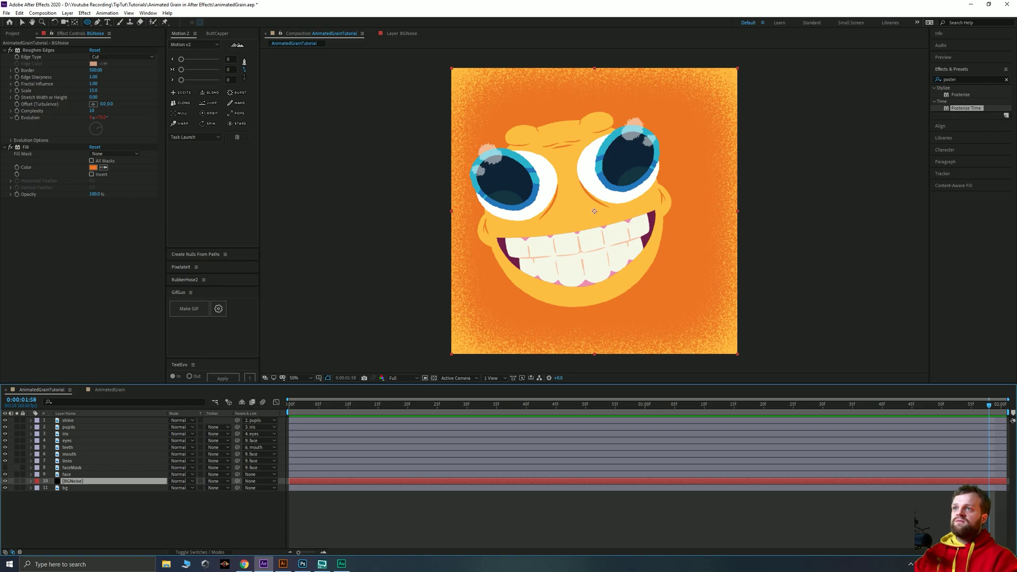
{"action": "left_click_drag", "start_coordinate": [594, 211], "coordinate": [475, 126]}
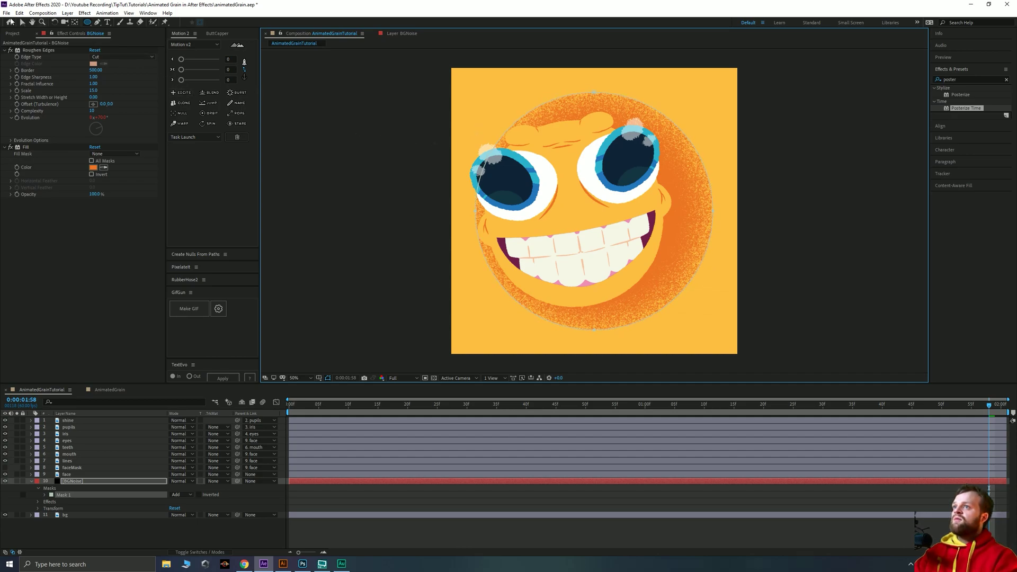
{"action": "left_click", "coordinate": [21, 22]}
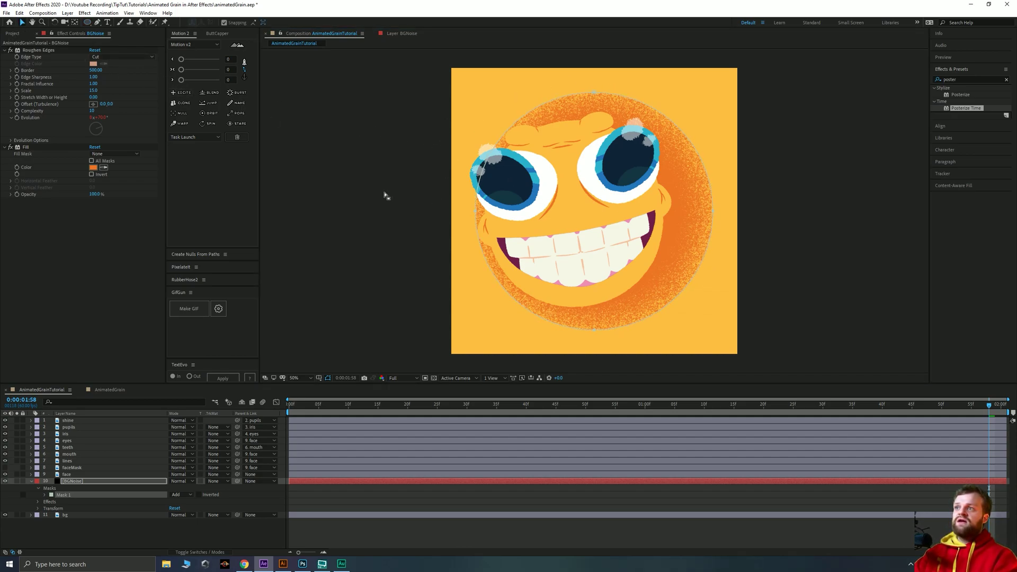
{"action": "left_click", "coordinate": [436, 202]}
{"action": "left_click", "coordinate": [440, 212]}
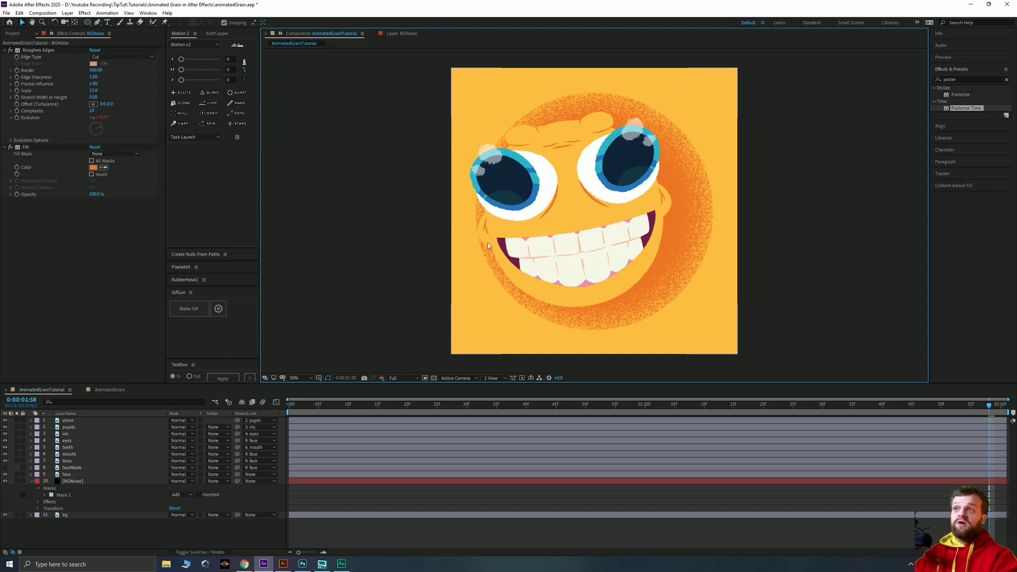
{"action": "key", "text": "space"}
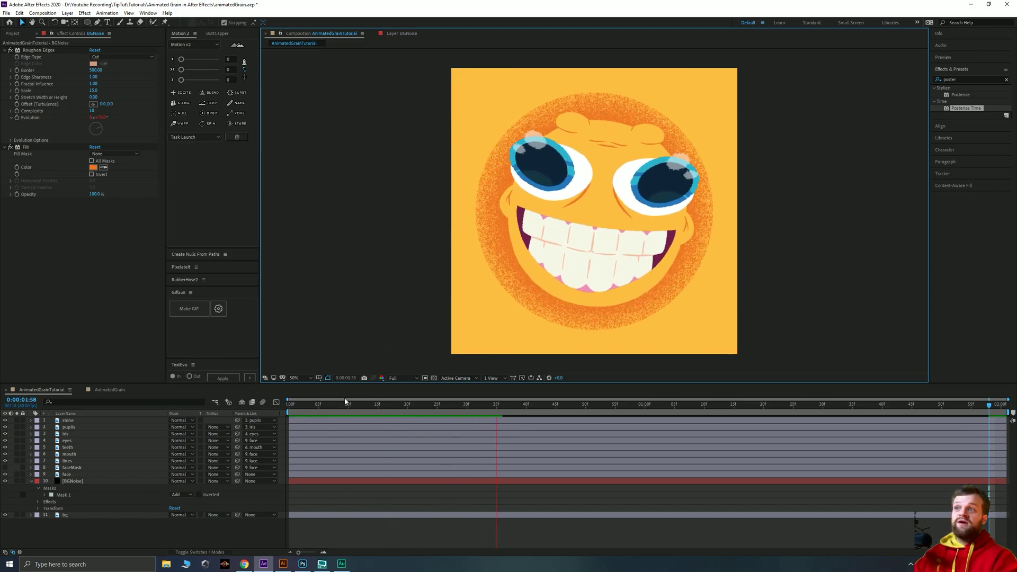
{"action": "key", "text": "space"}
- Set the Mask 1 feather to 300 pixels and scrub the timeline to check the grain
{"action": "left_click", "coordinate": [45, 496]}
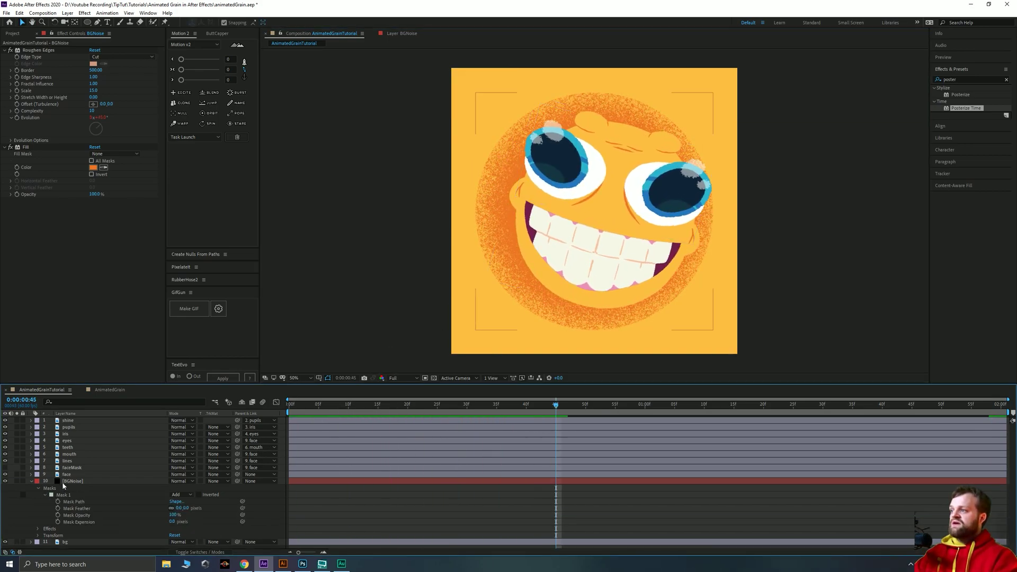
{"action": "left_click", "coordinate": [185, 508]}
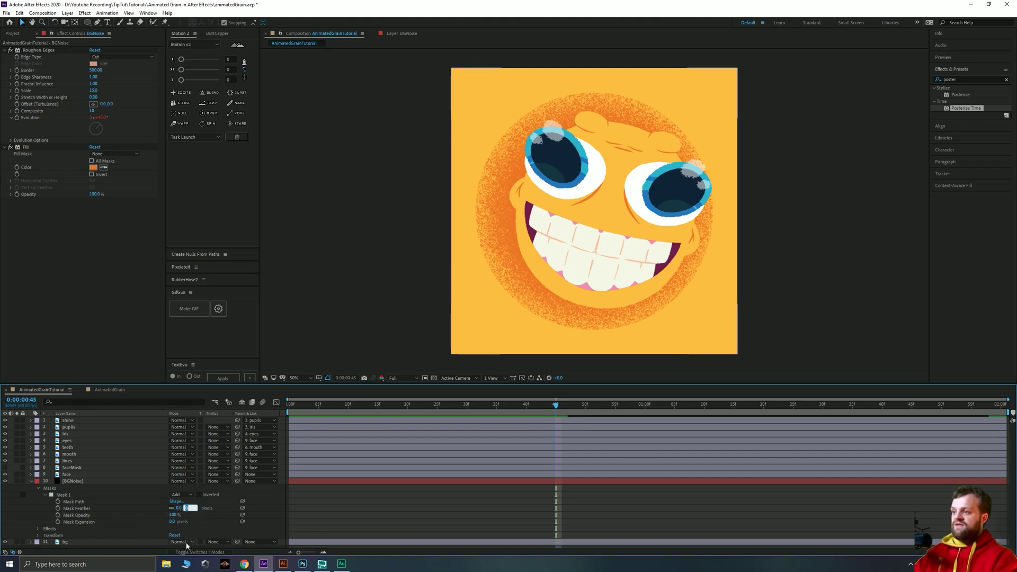
{"action": "type", "text": "700"}
{"action": "key", "text": "Return"}
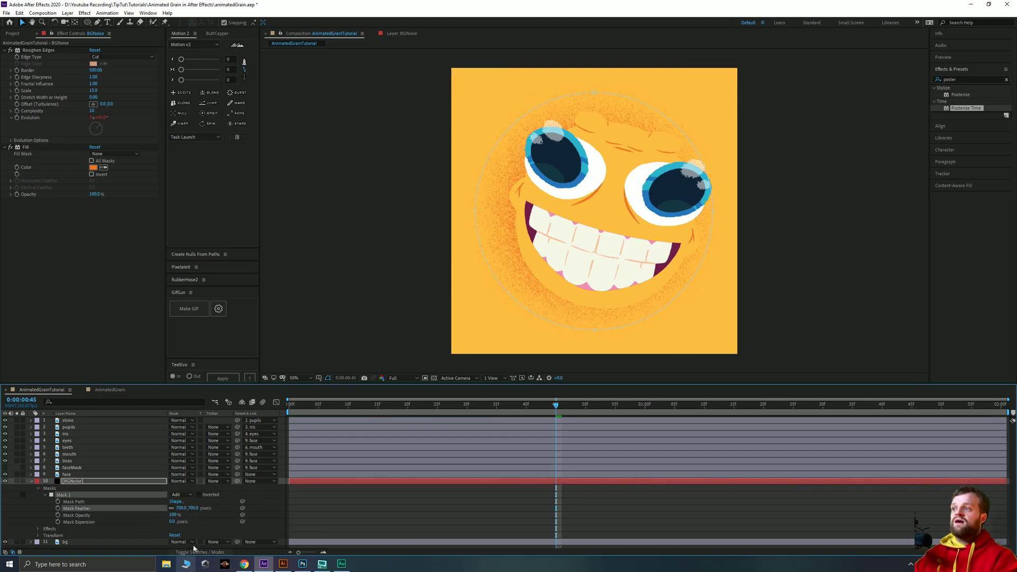
{"action": "left_click", "coordinate": [193, 508]}
{"action": "type", "text": "300"}
{"action": "key", "text": "Return"}
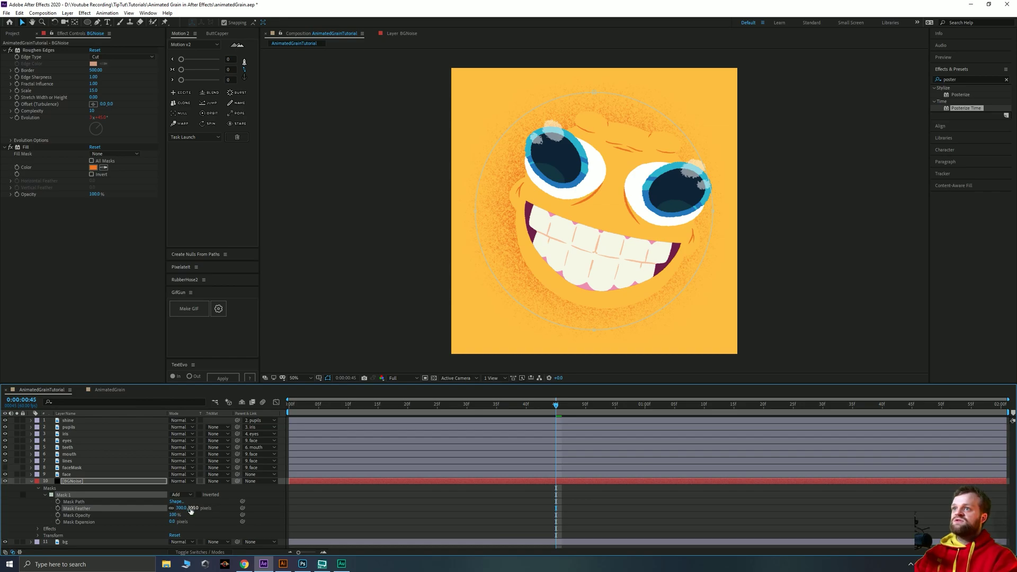
{"action": "left_click", "coordinate": [377, 305]}
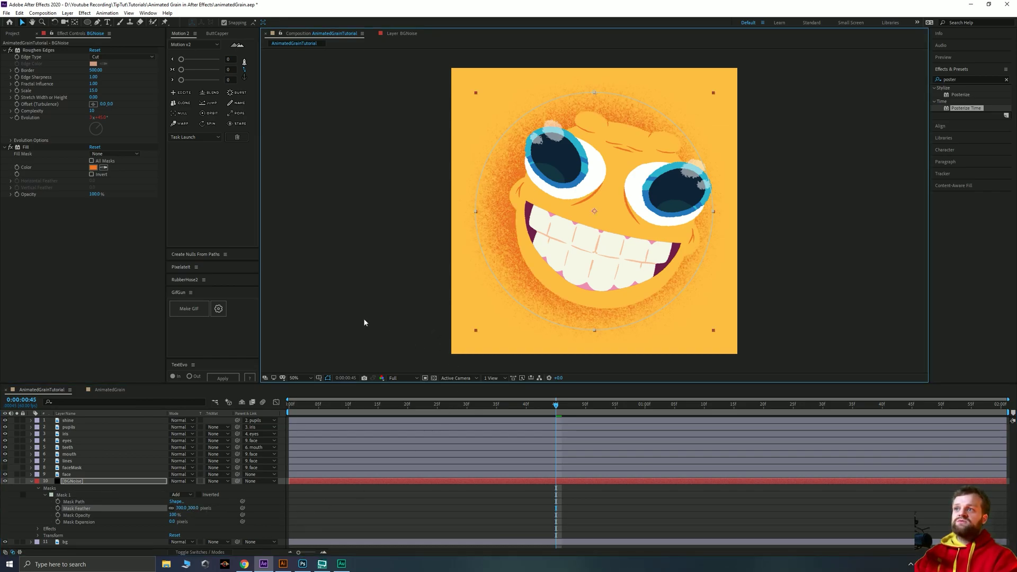
{"action": "left_click", "coordinate": [364, 322]}
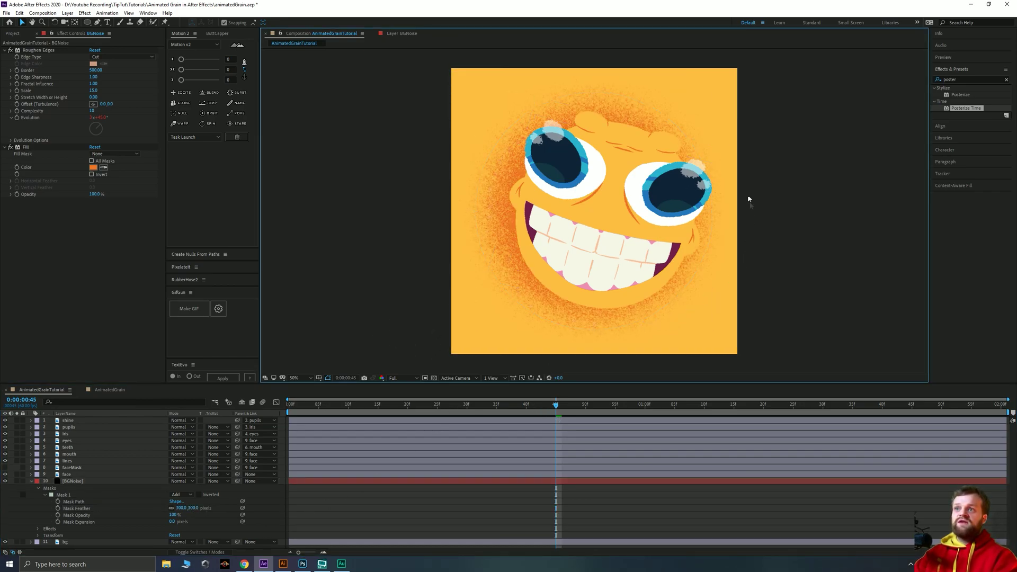
{"action": "left_click_drag", "start_coordinate": [524, 416], "coordinate": [353, 421]}
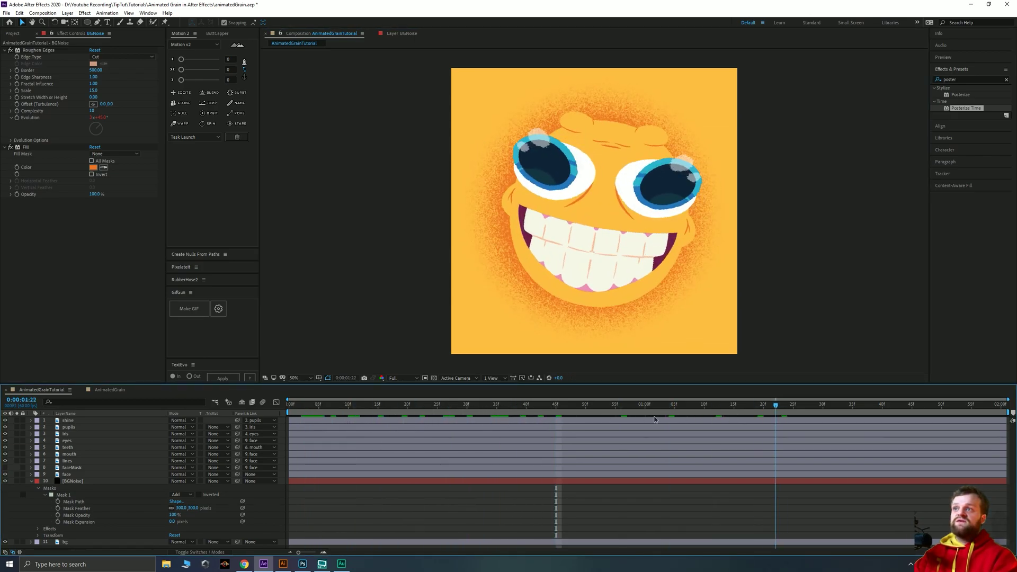
{"action": "left_click_drag", "start_coordinate": [431, 419], "coordinate": [445, 421]}
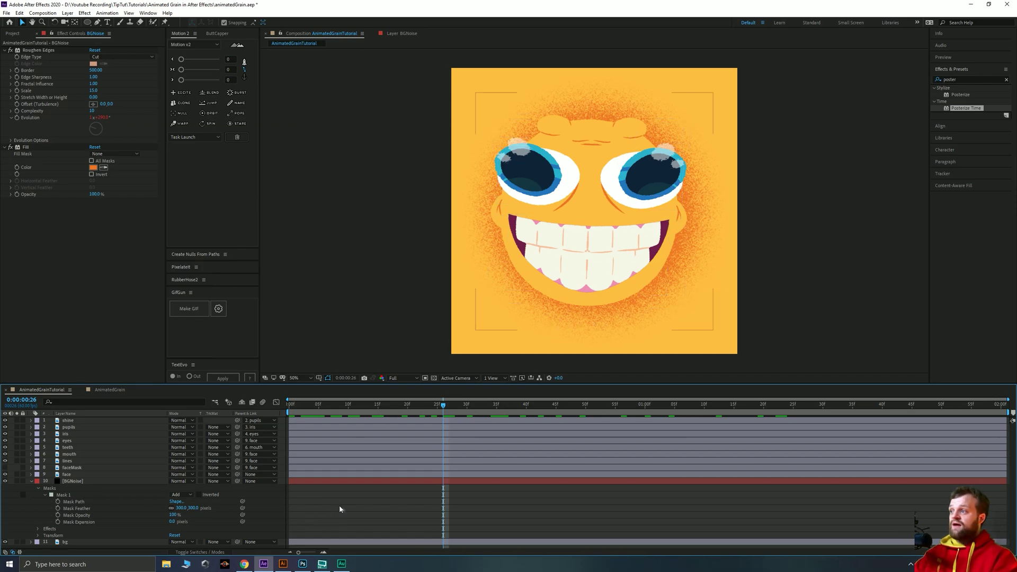
- Sample the face's yellow for the BGNoise Fill and lighten it to pale yellow FFD789
{"action": "left_click", "coordinate": [107, 479]}
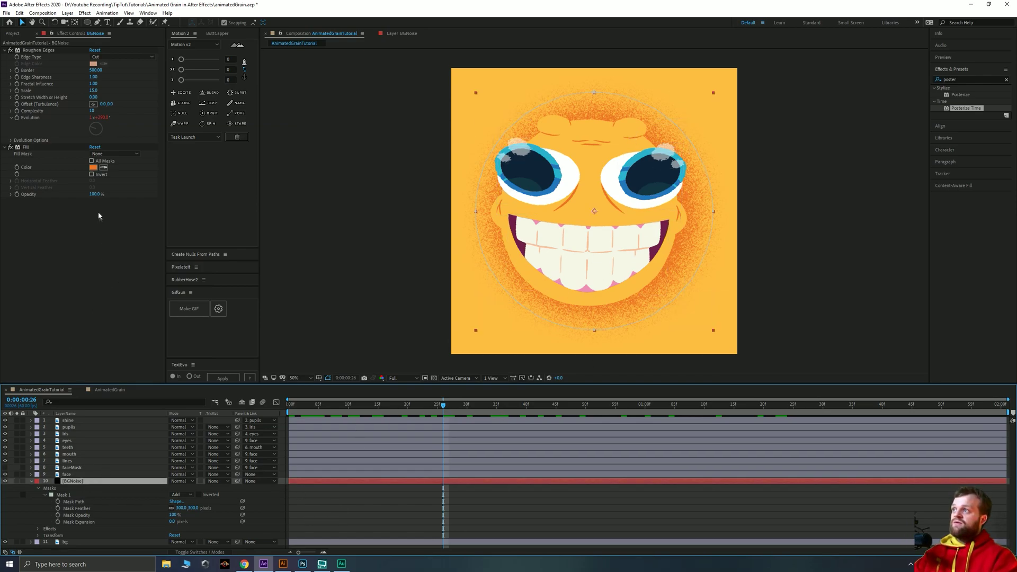
{"action": "left_click", "coordinate": [104, 167]}
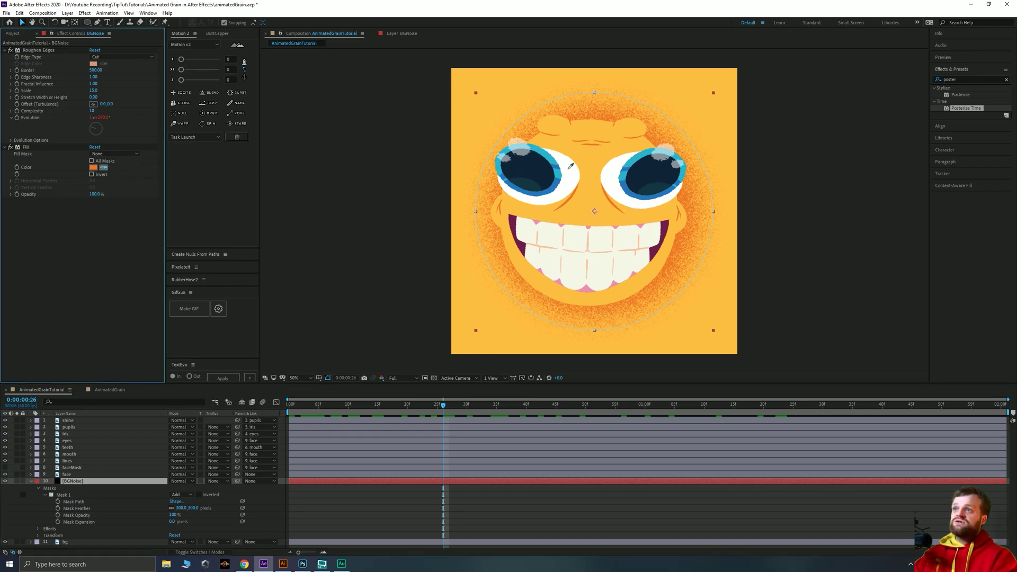
{"action": "left_click", "coordinate": [592, 156]}
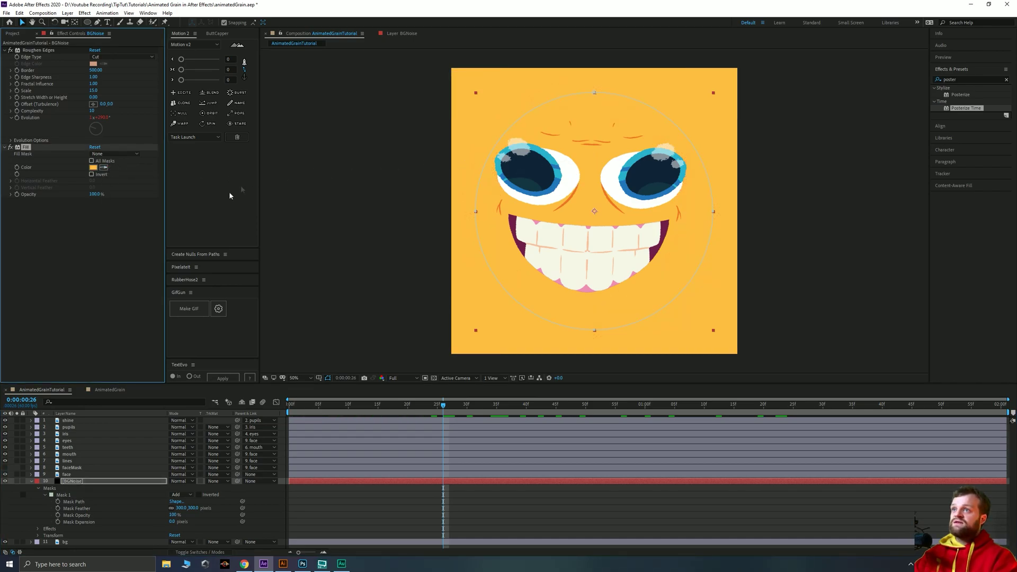
{"action": "left_click", "coordinate": [93, 167]}
{"action": "left_click_drag", "start_coordinate": [450, 244], "coordinate": [460, 232]}
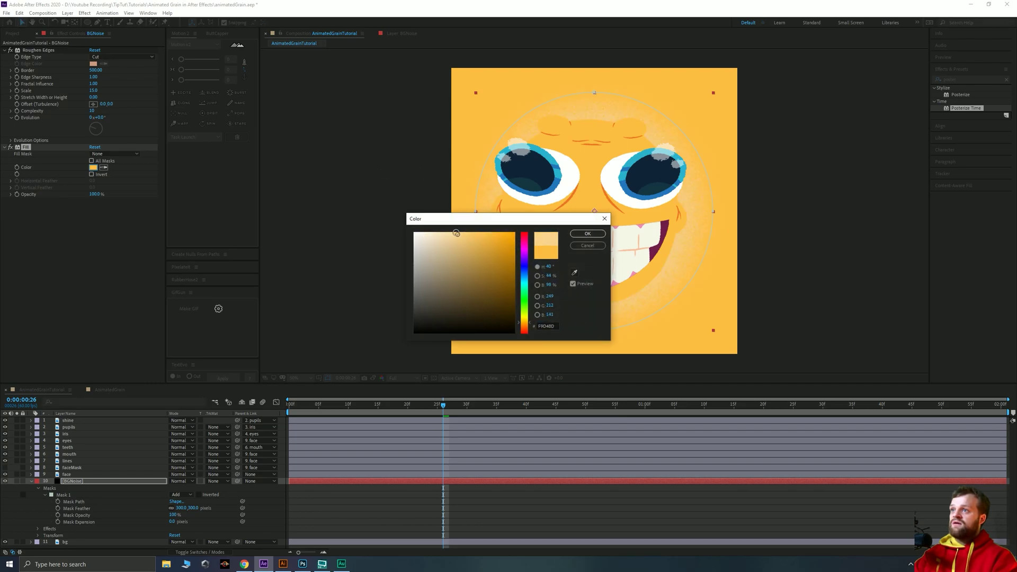
{"action": "left_click", "coordinate": [574, 235]}
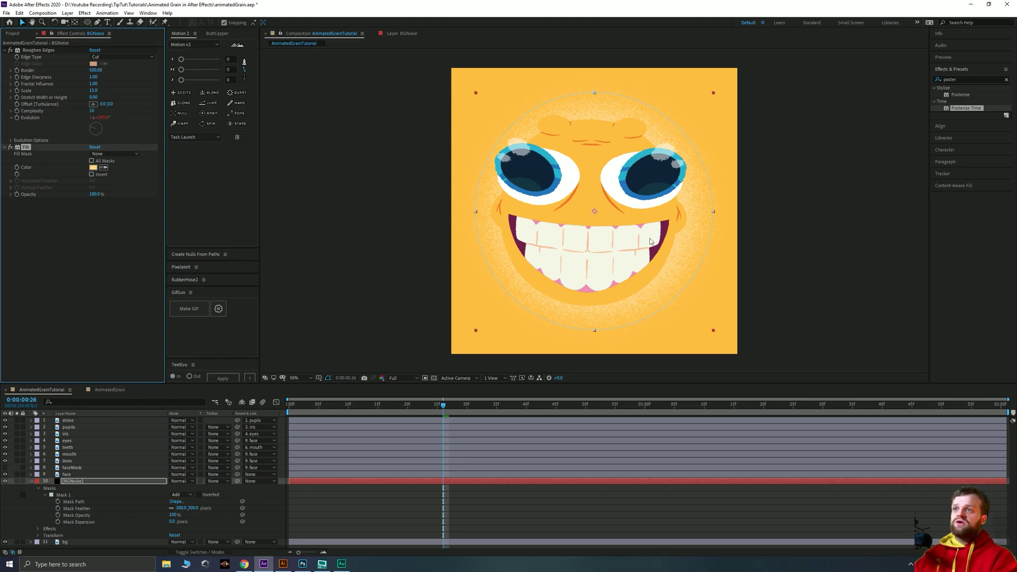
- Collapse BGNoise, duplicate it with Ctrl+D, and move the copy above the face layer
{"action": "key", "text": "Return"}
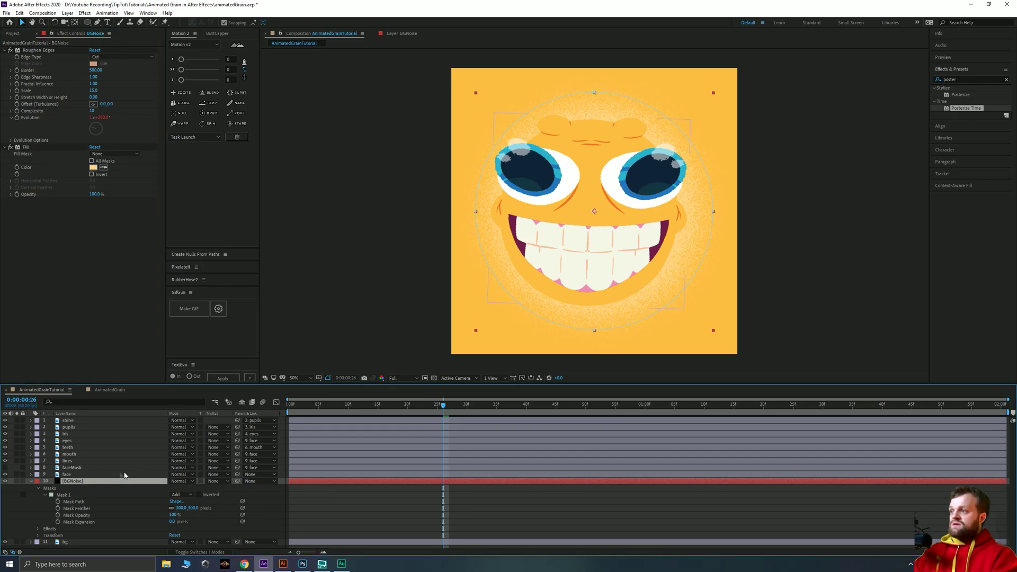
{"action": "key", "text": "ctrl+grave"}
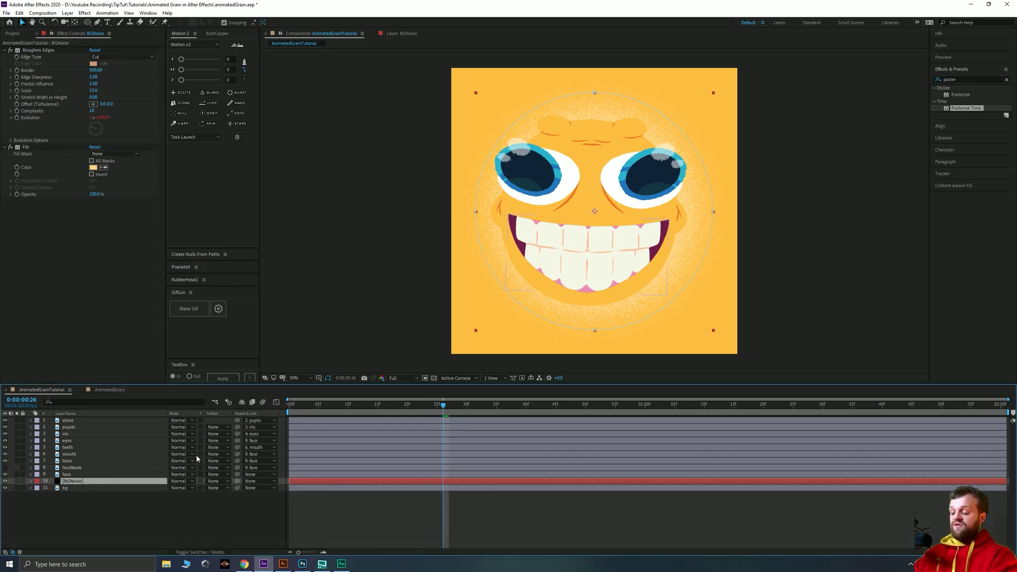
{"action": "key", "text": "ctrl+d"}
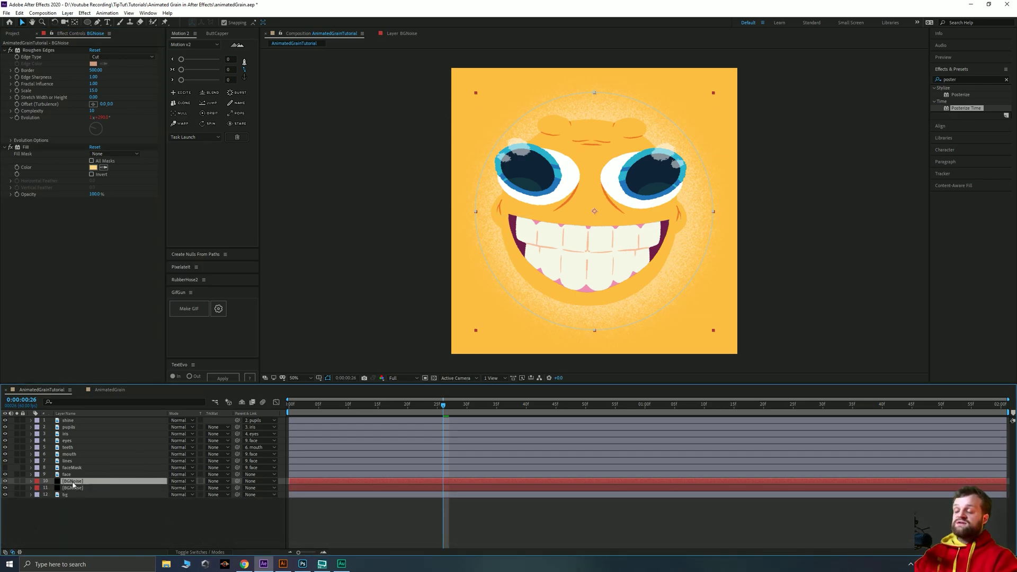
{"action": "left_click_drag", "start_coordinate": [73, 484], "coordinate": [114, 470]}
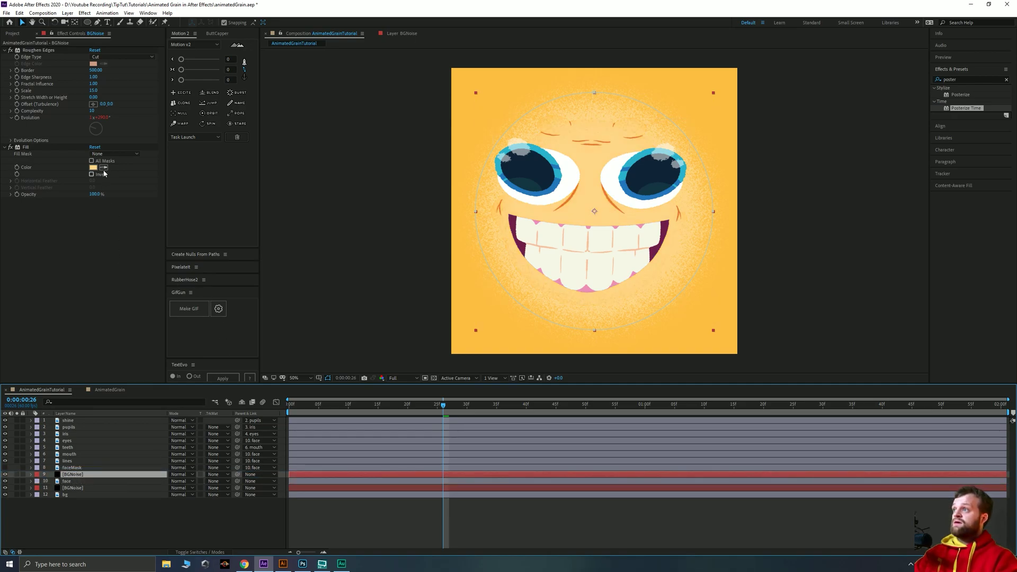
- Sample orange from the image as the top BGNoise copy's fill colour
{"action": "left_click", "coordinate": [103, 168]}
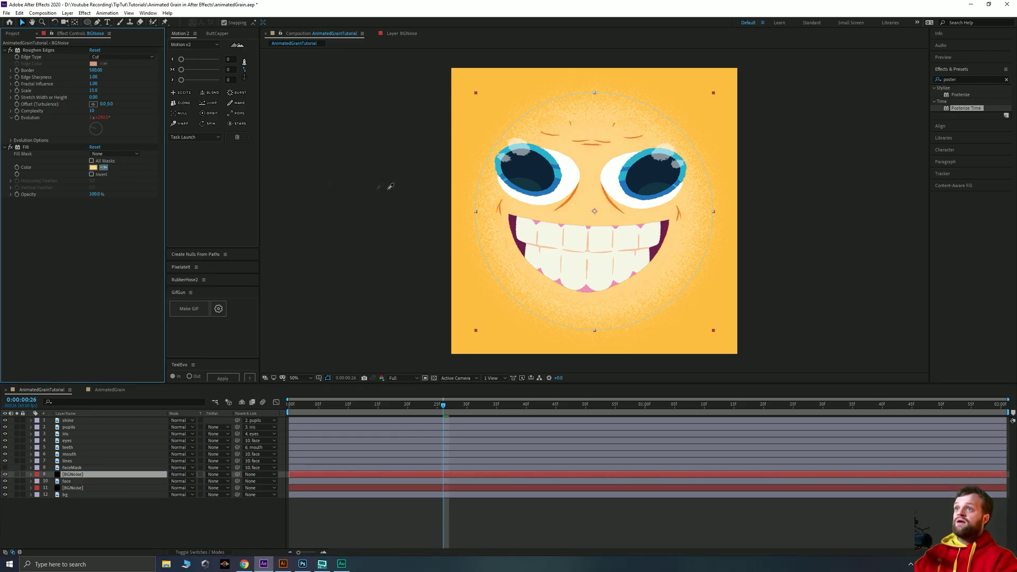
{"action": "left_click", "coordinate": [570, 200]}
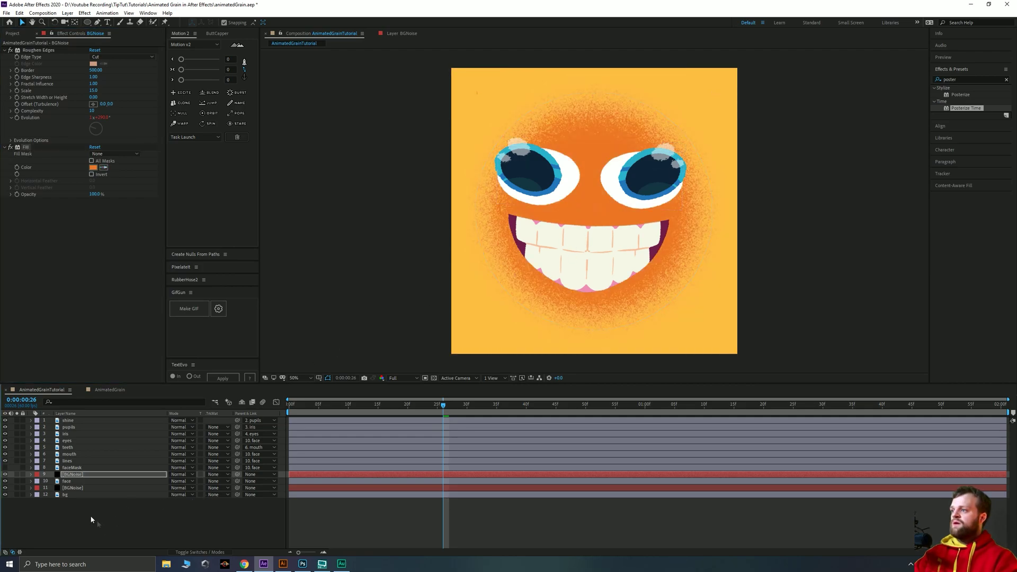
{"action": "left_click", "coordinate": [64, 516]}
- Delete the copy's circular Mask 1 so grain fills the frame, then hide the layer
{"action": "left_click", "coordinate": [31, 475]}
{"action": "left_click", "coordinate": [38, 481]}
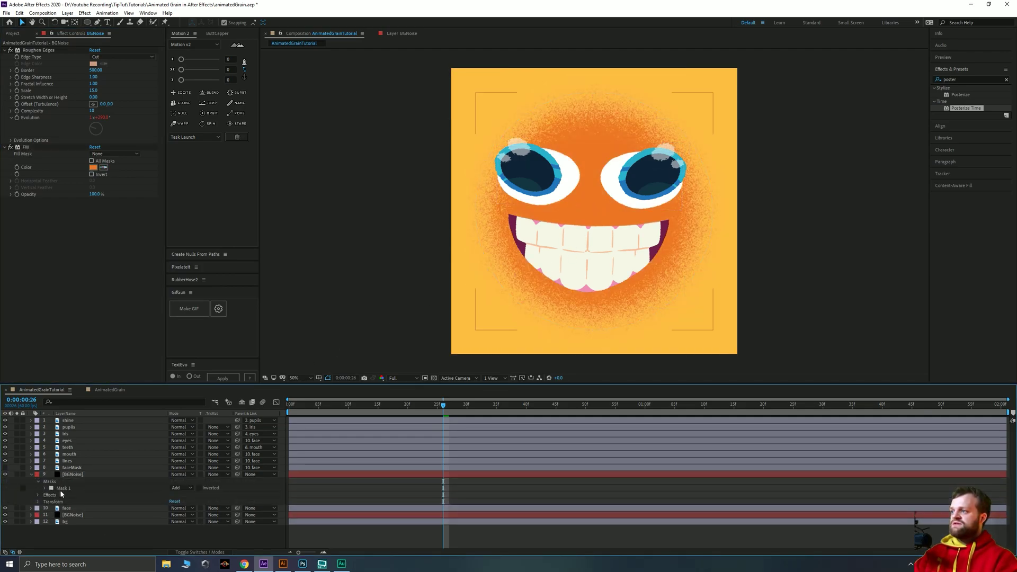
{"action": "left_click", "coordinate": [66, 488]}
{"action": "key", "text": "Delete"}
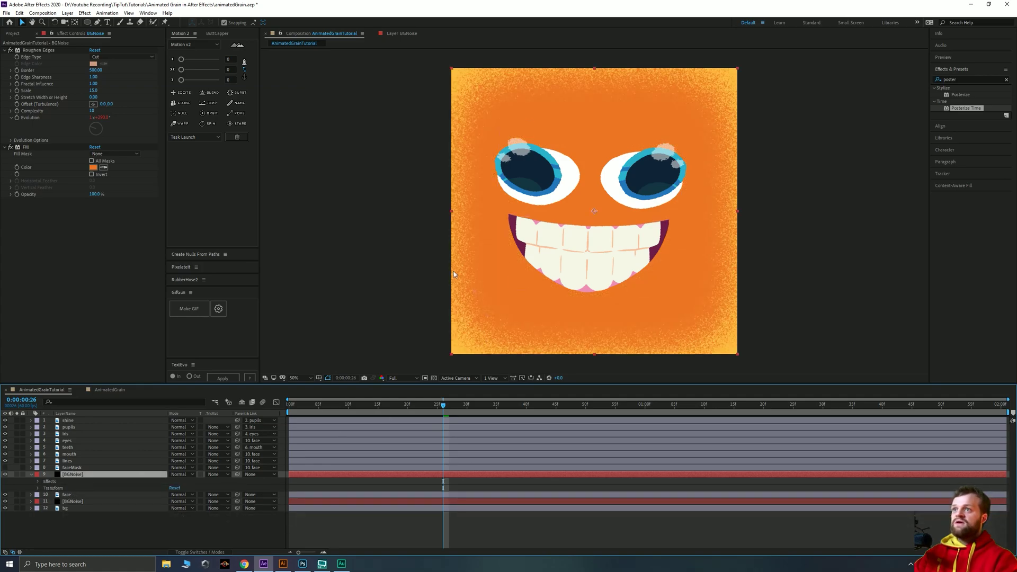
{"action": "left_click", "coordinate": [5, 474]}
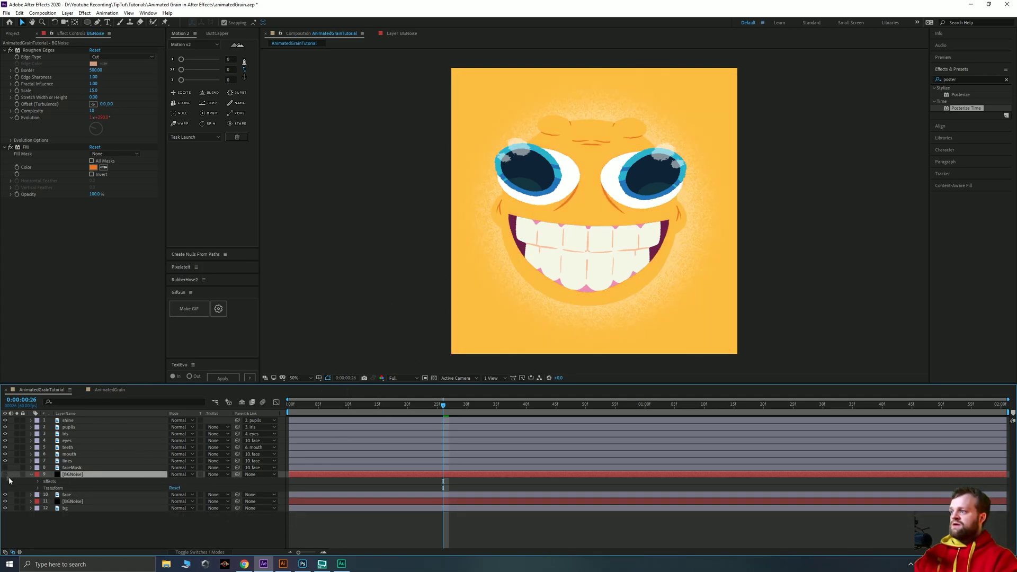
{"action": "left_click", "coordinate": [98, 22]}
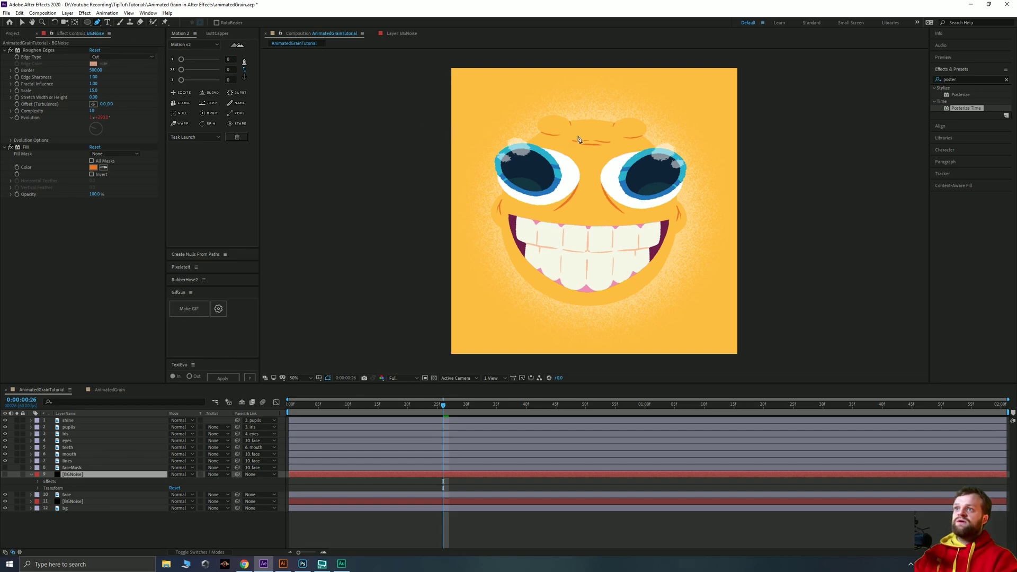
- Draw an ellipse mask over the face's upper left and set it to Subtract
{"action": "key", "text": "q"}
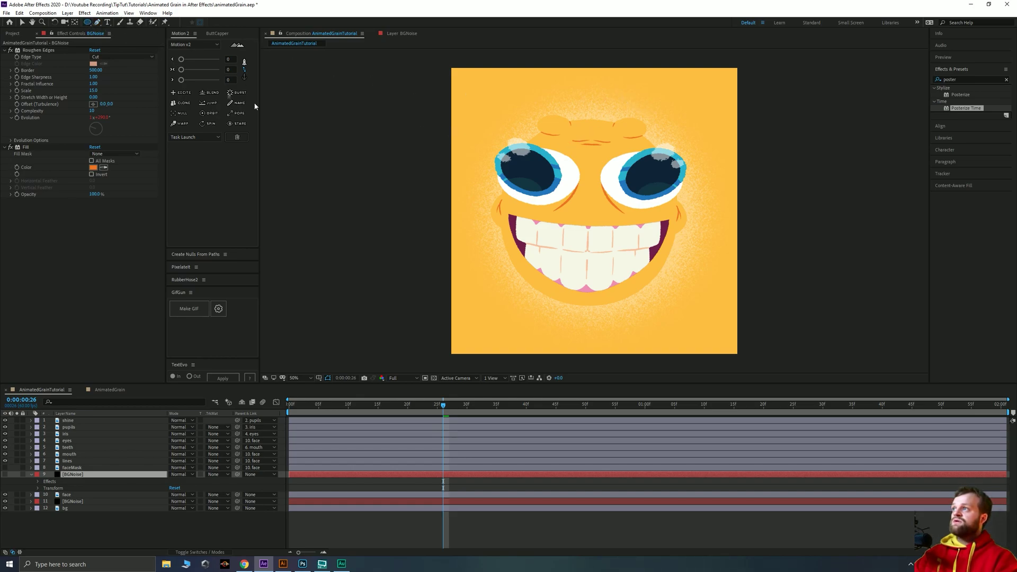
{"action": "left_click_drag", "start_coordinate": [443, 67], "coordinate": [650, 280]}
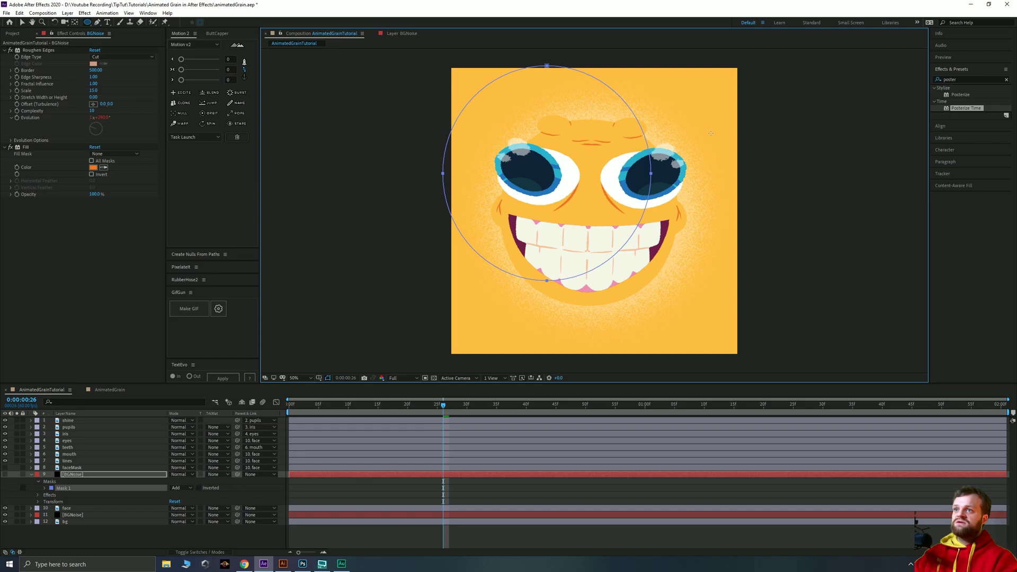
{"action": "left_click", "coordinate": [22, 22]}
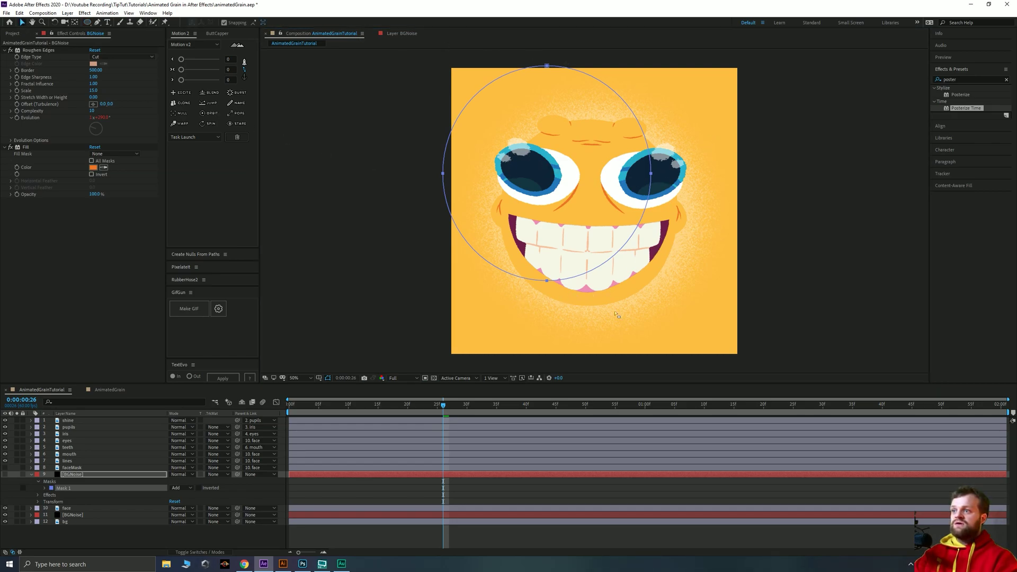
{"action": "left_click", "coordinate": [180, 488]}
{"action": "left_click", "coordinate": [183, 502]}
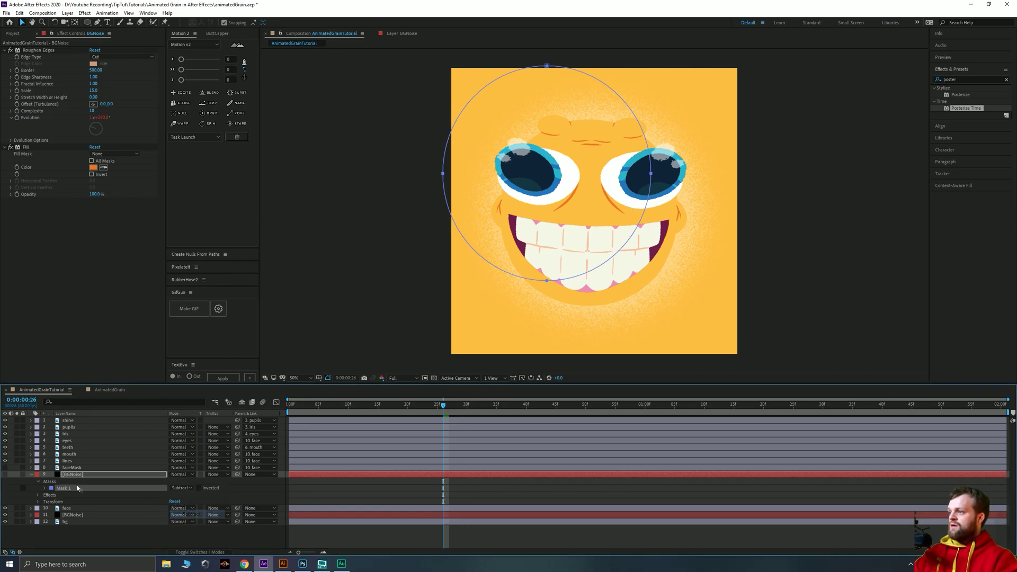
- Show the orange grain layer again and give Mask 1 a 300-pixel feather
{"action": "left_click", "coordinate": [5, 474]}
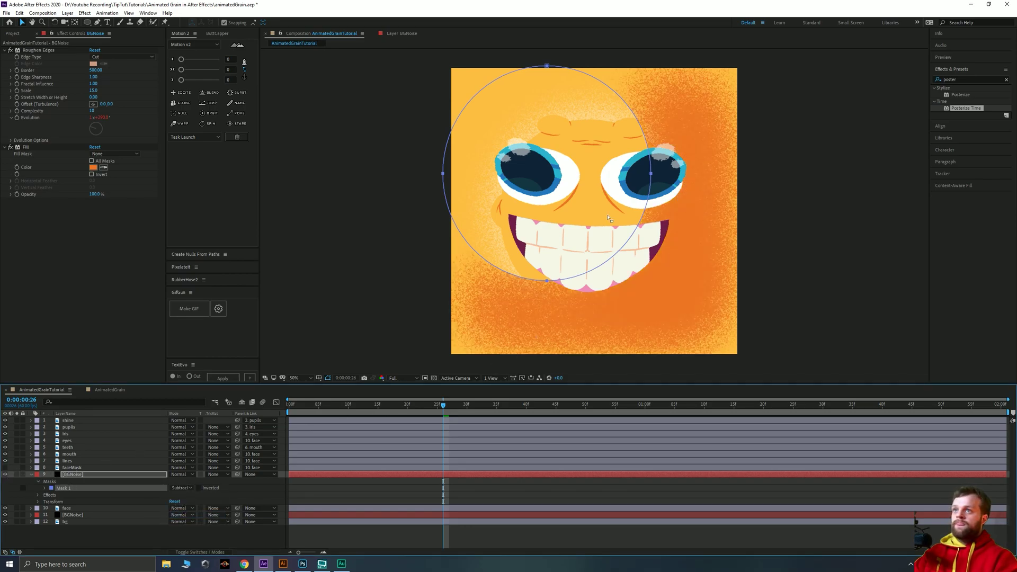
{"action": "left_click", "coordinate": [45, 488]}
{"action": "left_click", "coordinate": [183, 501]}
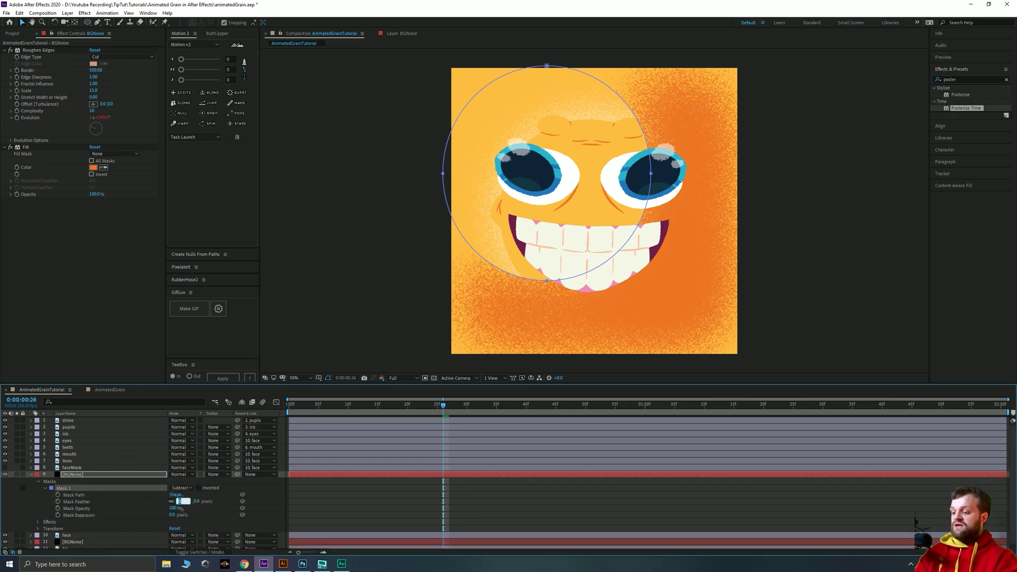
{"action": "type", "text": "300"}
{"action": "key", "text": "Return"}
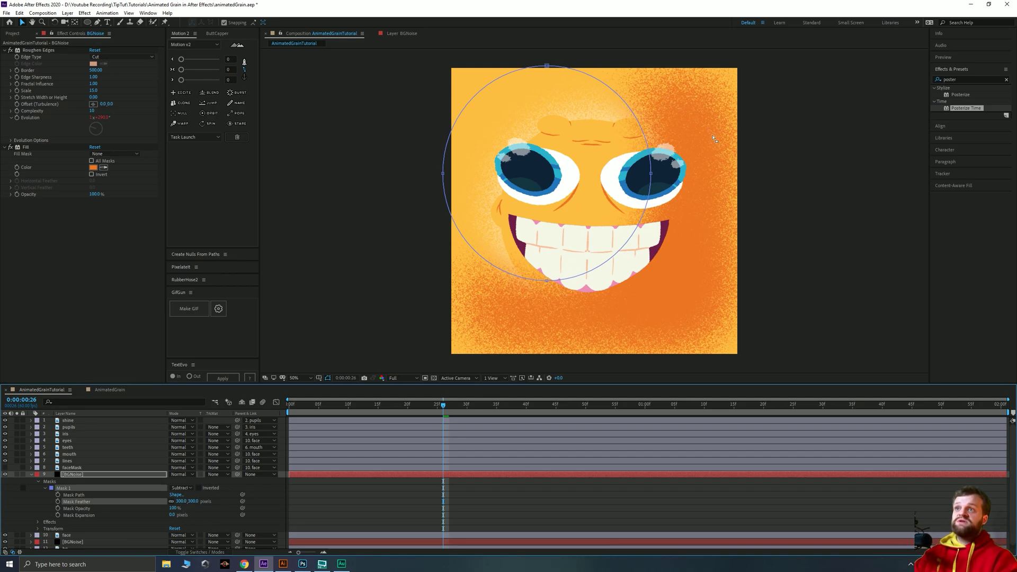
- Duplicate the face layer above the lower BGNoise and matte that grain to face 2's alpha
{"action": "left_click", "coordinate": [80, 475]}
{"action": "key", "text": "u"}
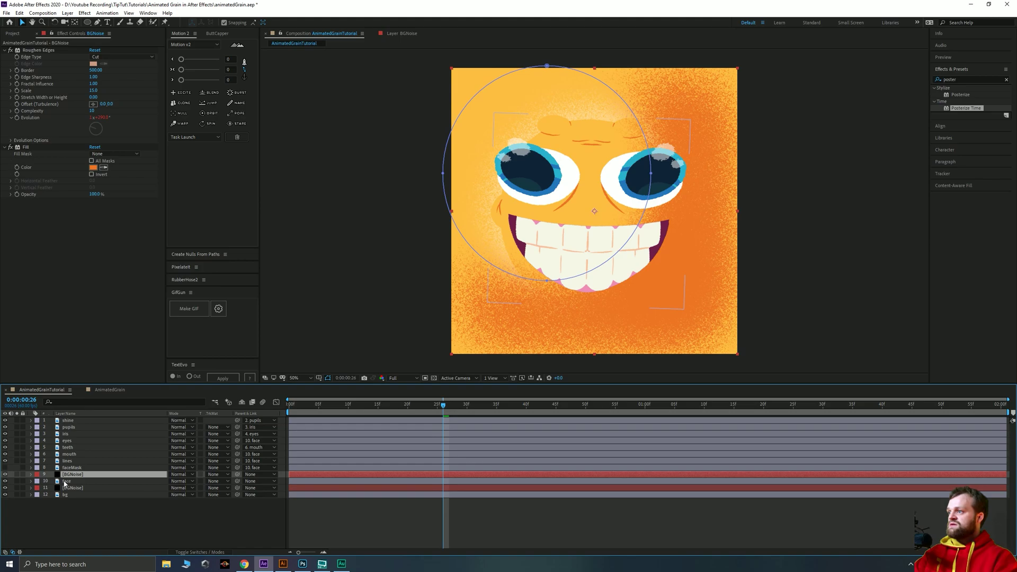
{"action": "left_click", "coordinate": [84, 481]}
{"action": "key", "text": "ctrl+d"}
{"action": "left_click_drag", "start_coordinate": [72, 484], "coordinate": [73, 475]}
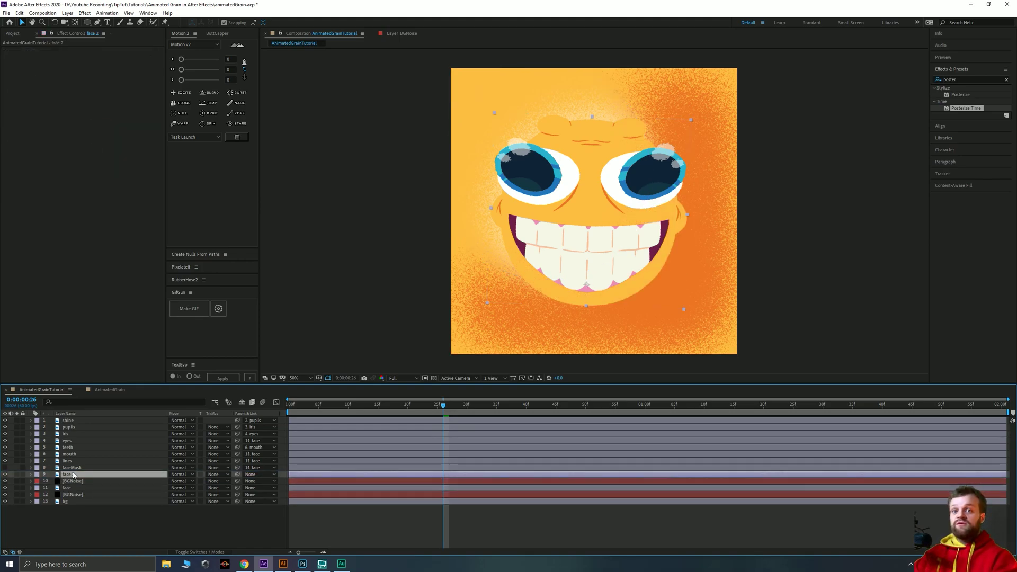
{"action": "left_click", "coordinate": [75, 481]}
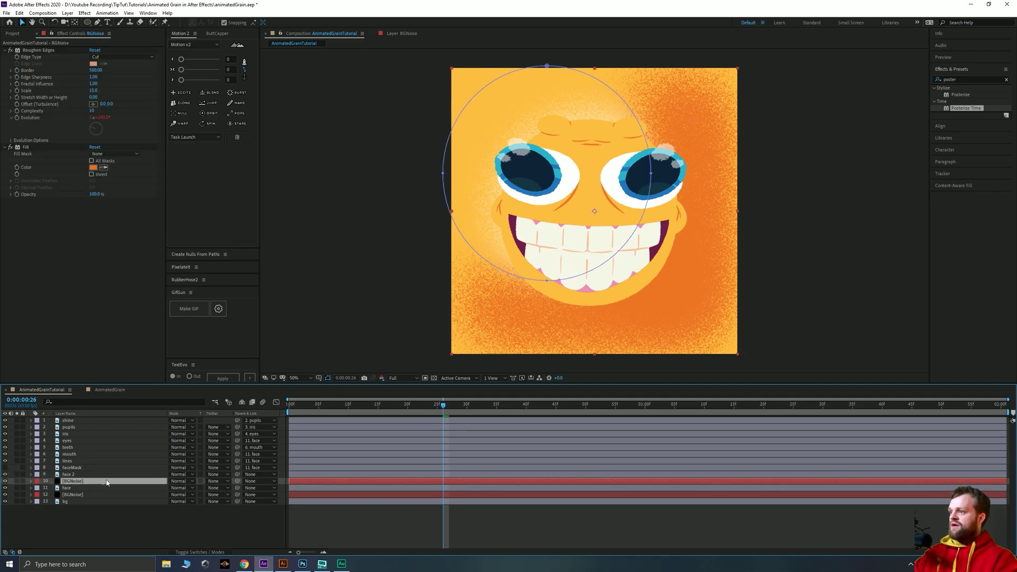
{"action": "left_click", "coordinate": [214, 481]}
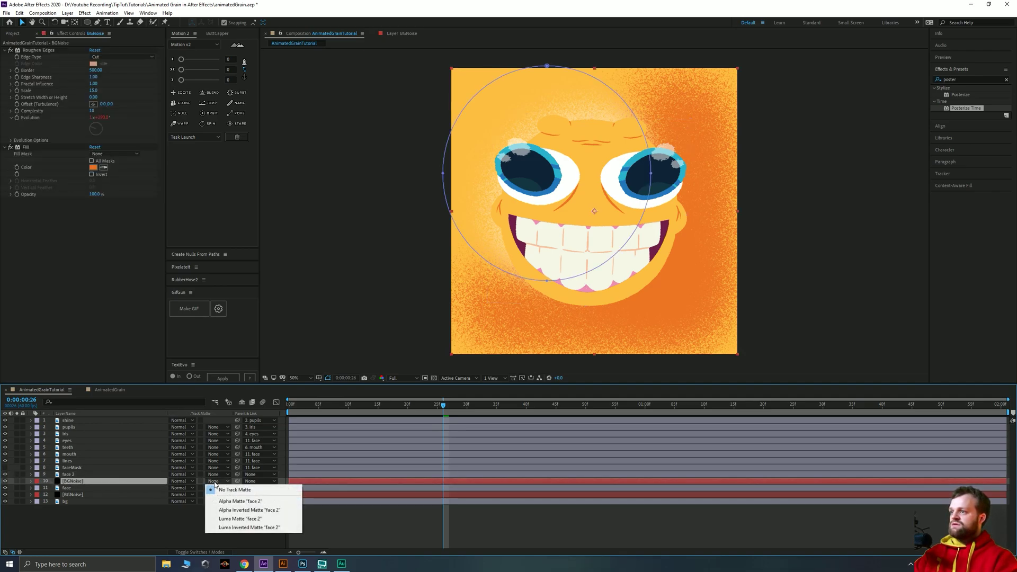
{"action": "left_click", "coordinate": [243, 501]}
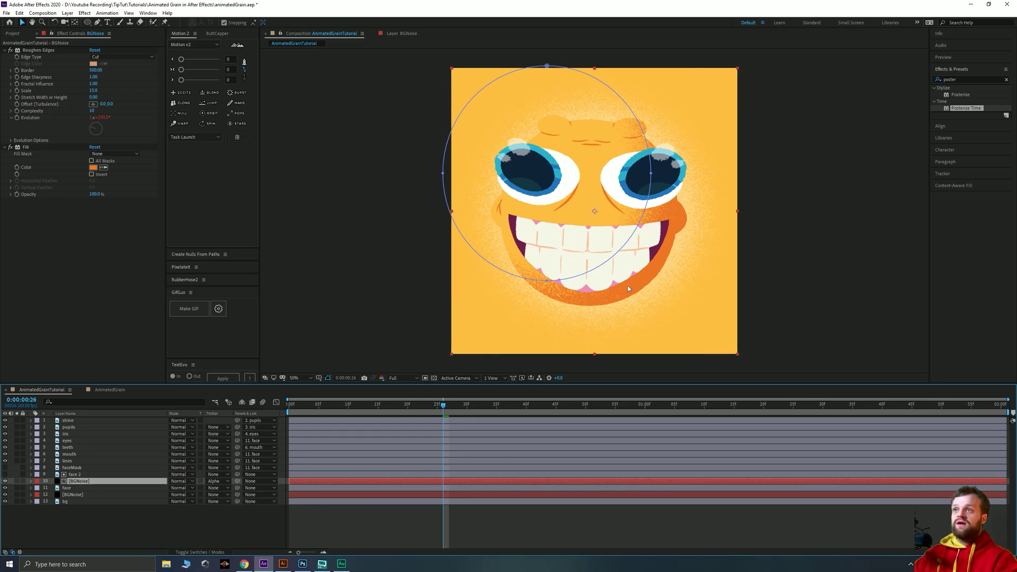
- Rename the grain layer FaceNoise and bend its circular mask outward around the face's lower right
{"action": "key", "text": "Return"}
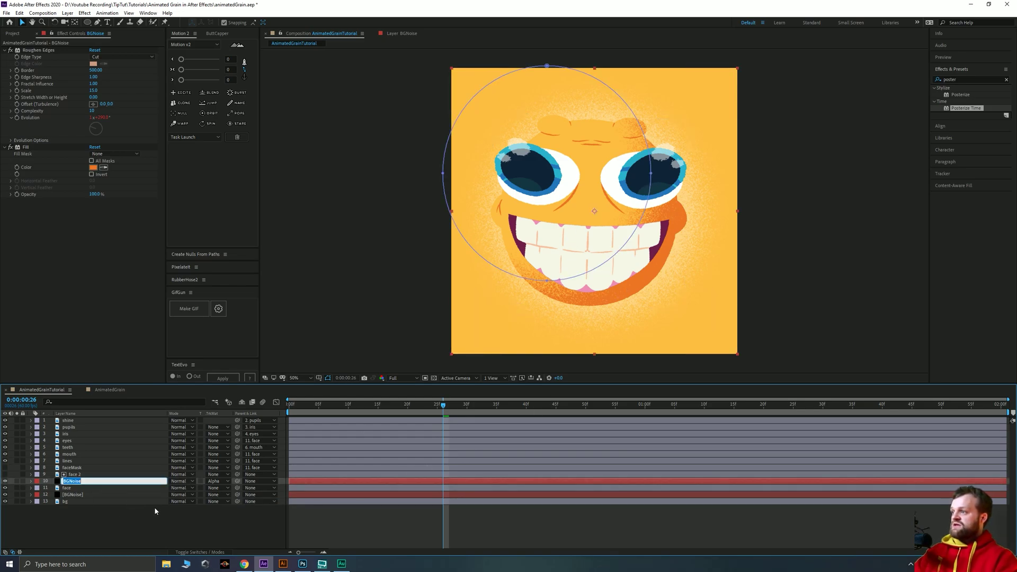
{"action": "type", "text": "FaceN"}
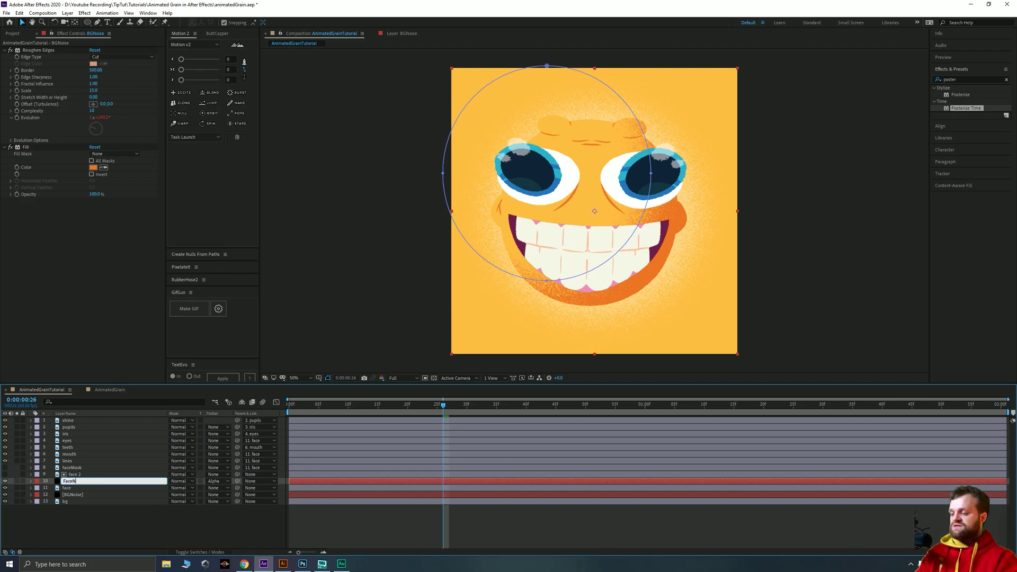
{"action": "key", "text": "Return"}
{"action": "left_click", "coordinate": [141, 518]}
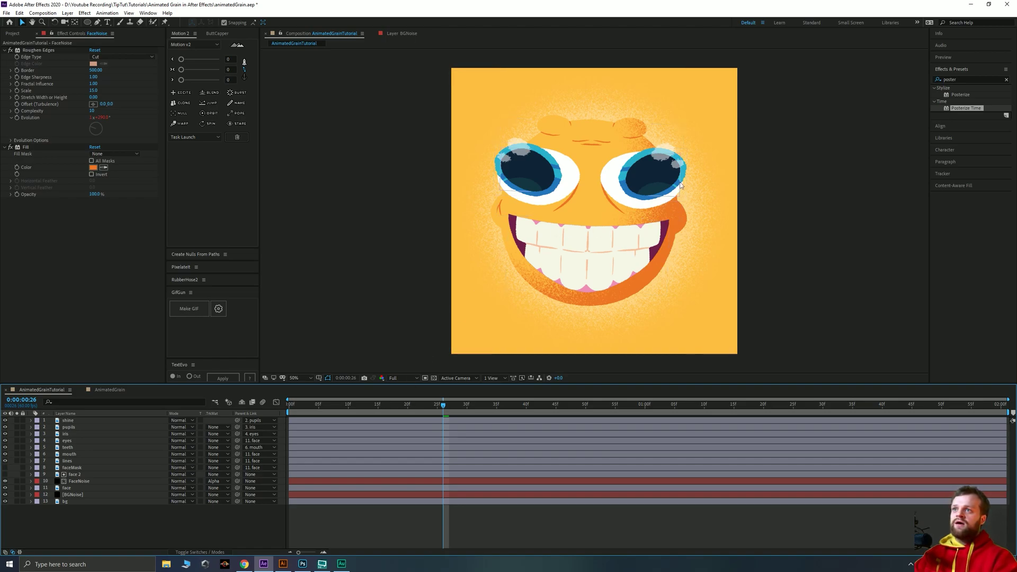
{"action": "left_click", "coordinate": [74, 482]}
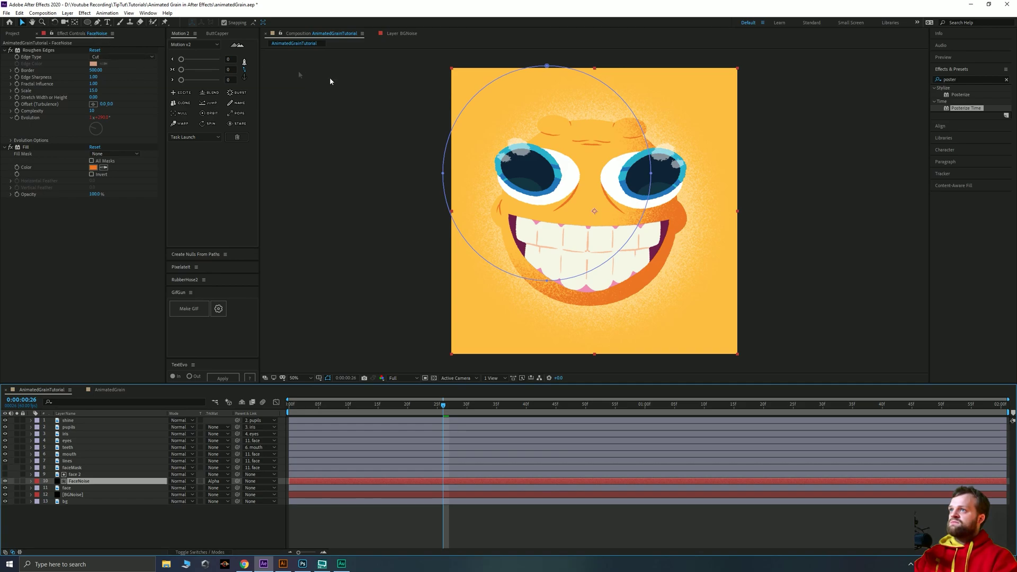
{"action": "left_click", "coordinate": [473, 100]}
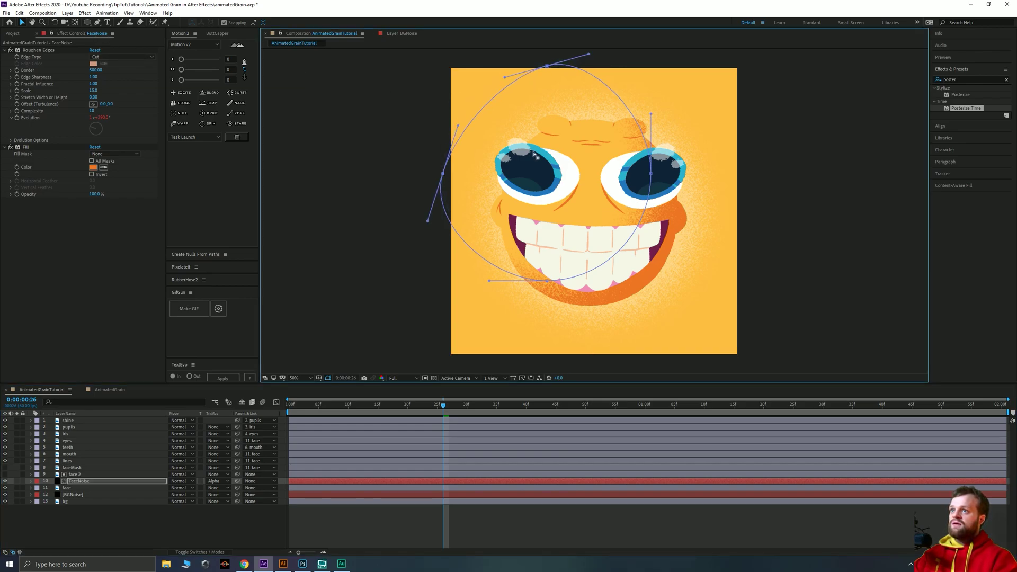
{"action": "left_click_drag", "start_coordinate": [631, 248], "coordinate": [645, 260]}
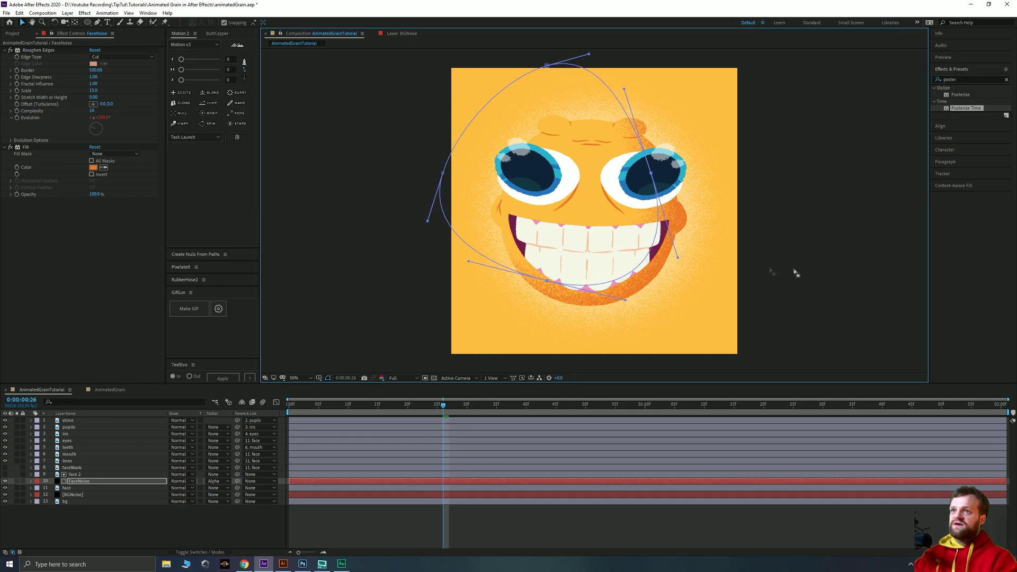
{"action": "left_click", "coordinate": [758, 237]}
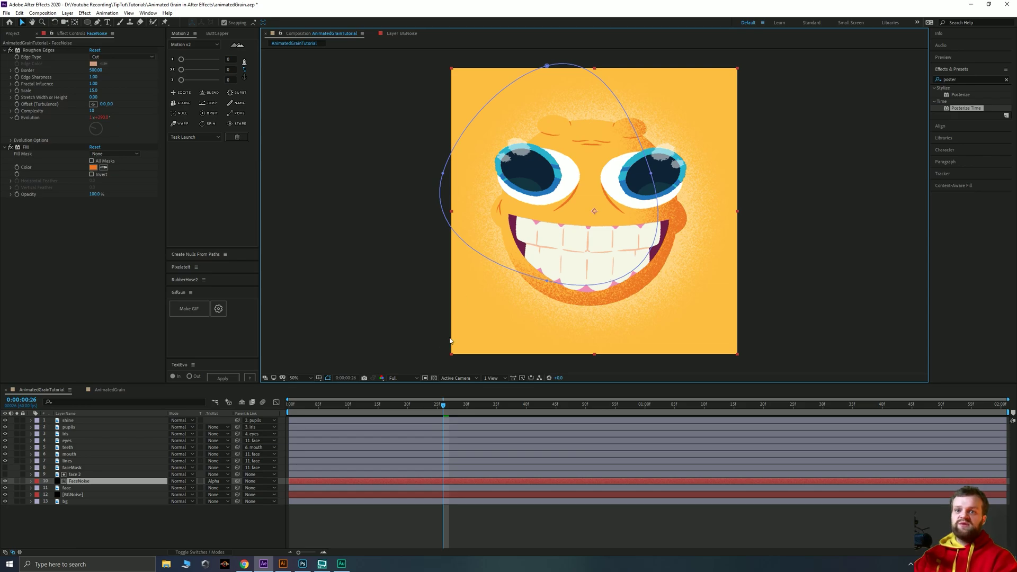
- Preview the AnimatedGrain comp, then return to AnimatedGrainTutorial with face and FaceNoise selected
{"action": "left_click", "coordinate": [90, 525]}
{"action": "left_click", "coordinate": [77, 488]}
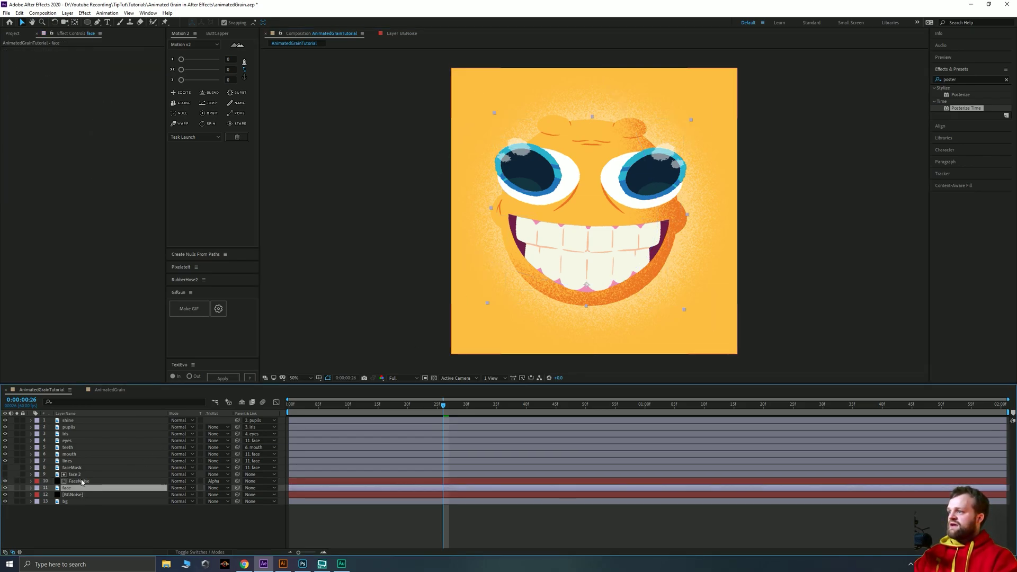
{"action": "left_click", "coordinate": [101, 481], "text": "shift"}
{"action": "left_click", "coordinate": [110, 390]}
{"action": "key", "text": "space"}
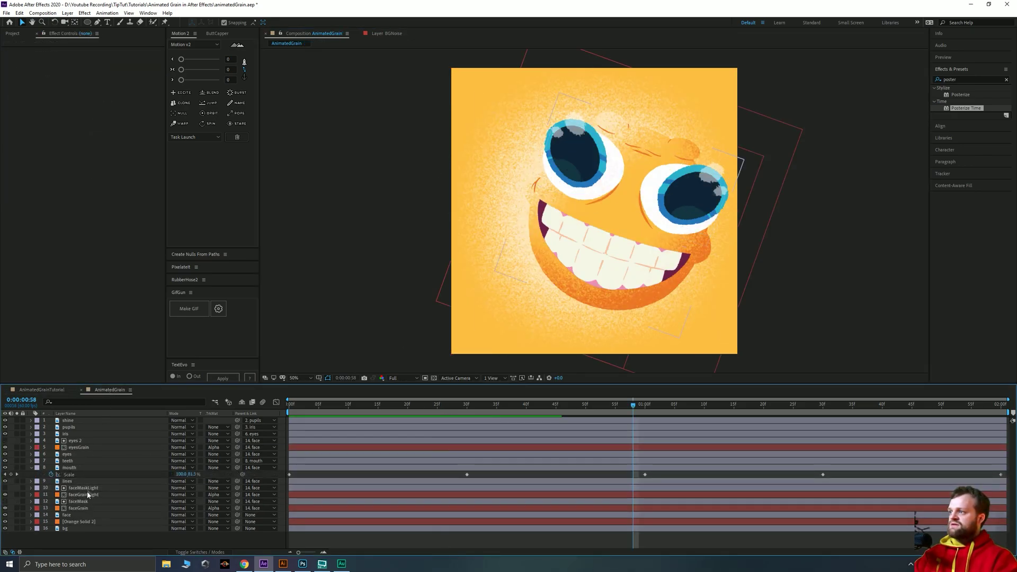
{"action": "left_click", "coordinate": [56, 391]}
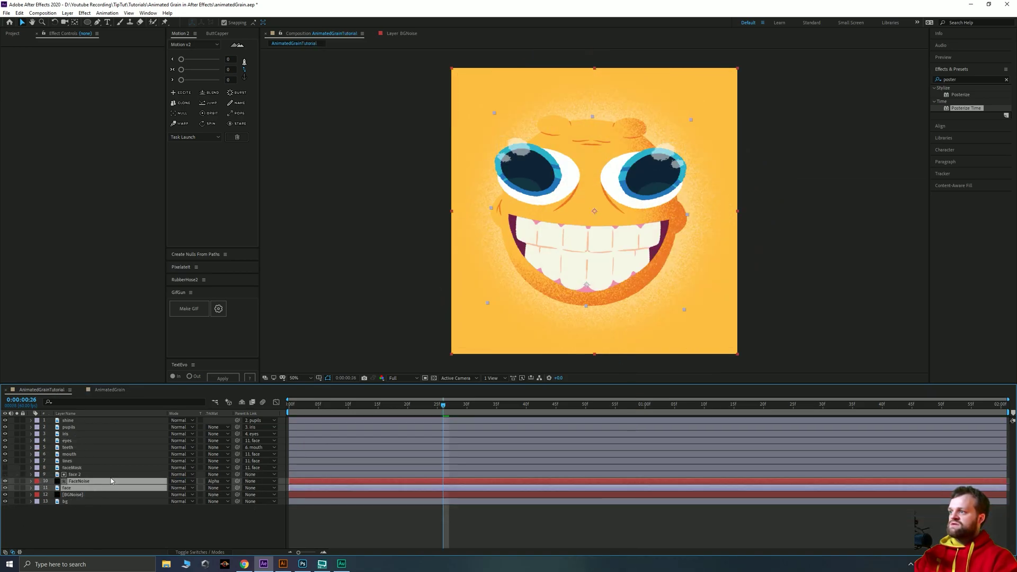
- Mark FaceNoise, face and BGNoise as shy, hide shy layers, and preview the animation
{"action": "left_click", "coordinate": [215, 552]}
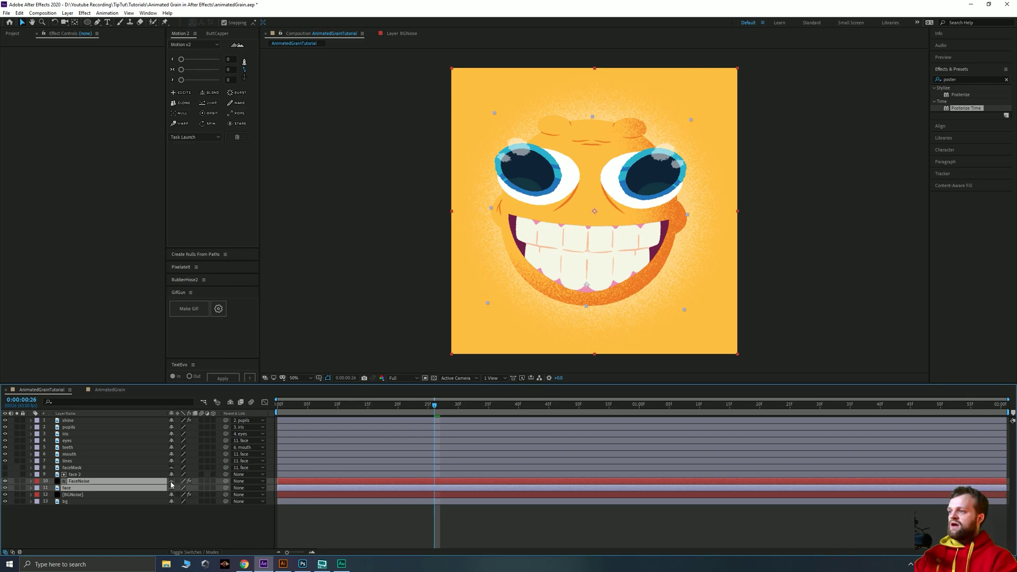
{"action": "left_click", "coordinate": [141, 538]}
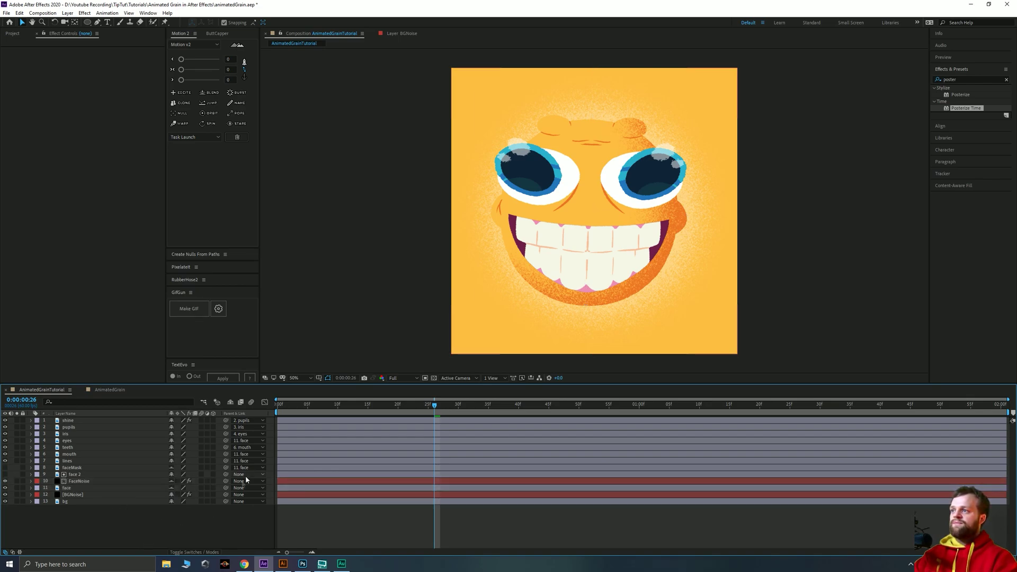
{"action": "left_click", "coordinate": [231, 403]}
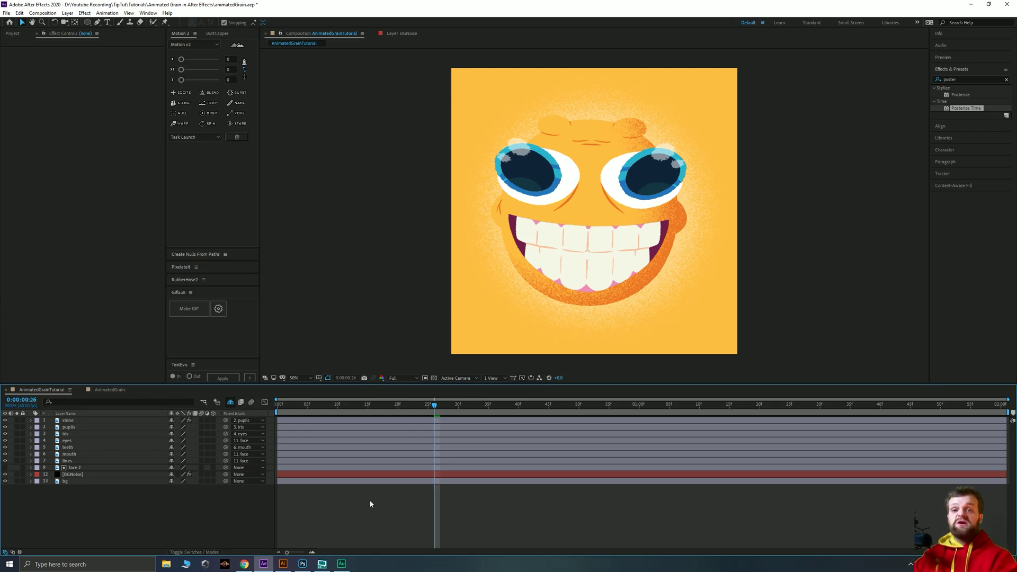
{"action": "key", "text": "space"}
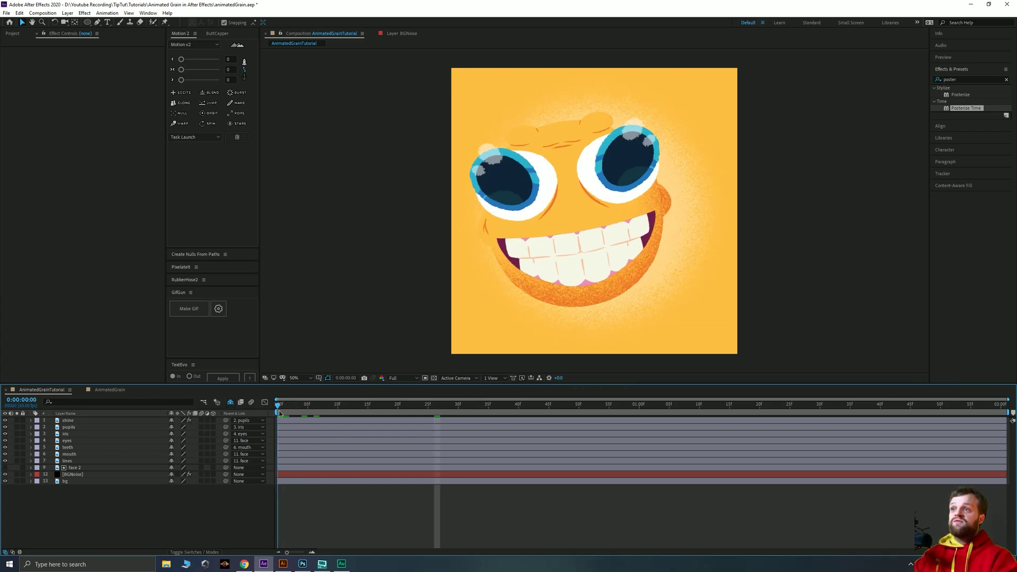
{"action": "left_click", "coordinate": [75, 474]}
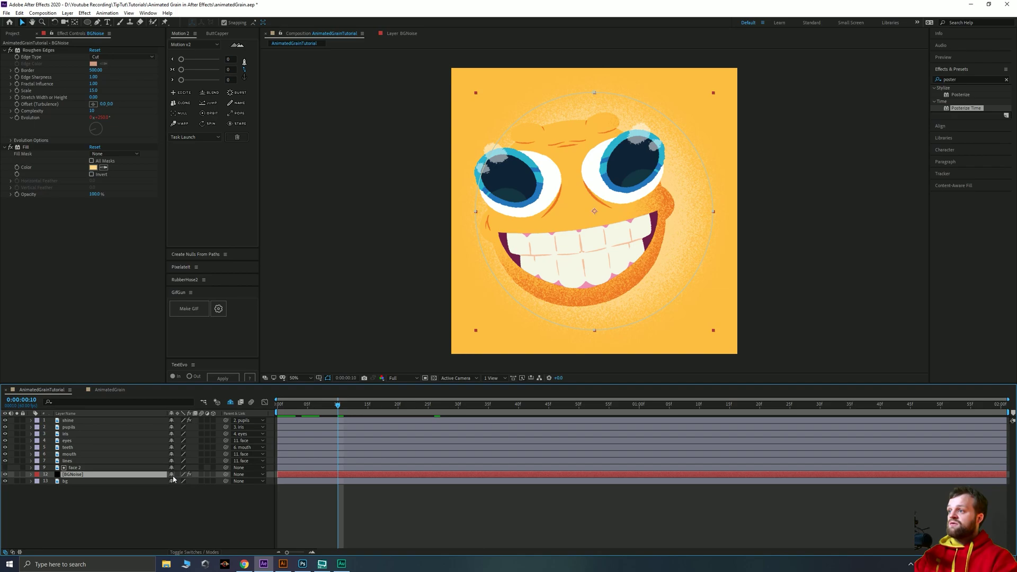
{"action": "left_click", "coordinate": [172, 475]}
{"action": "key", "text": "space"}
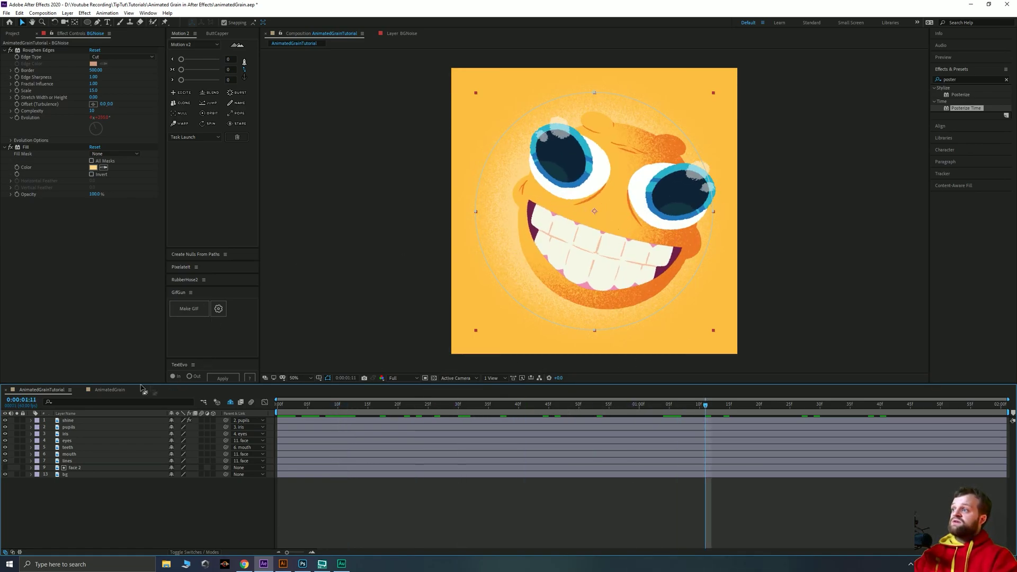
- Go to frame 30 in the AnimatedGrain comp and select the eyesGrain layer
{"action": "left_click", "coordinate": [108, 392]}
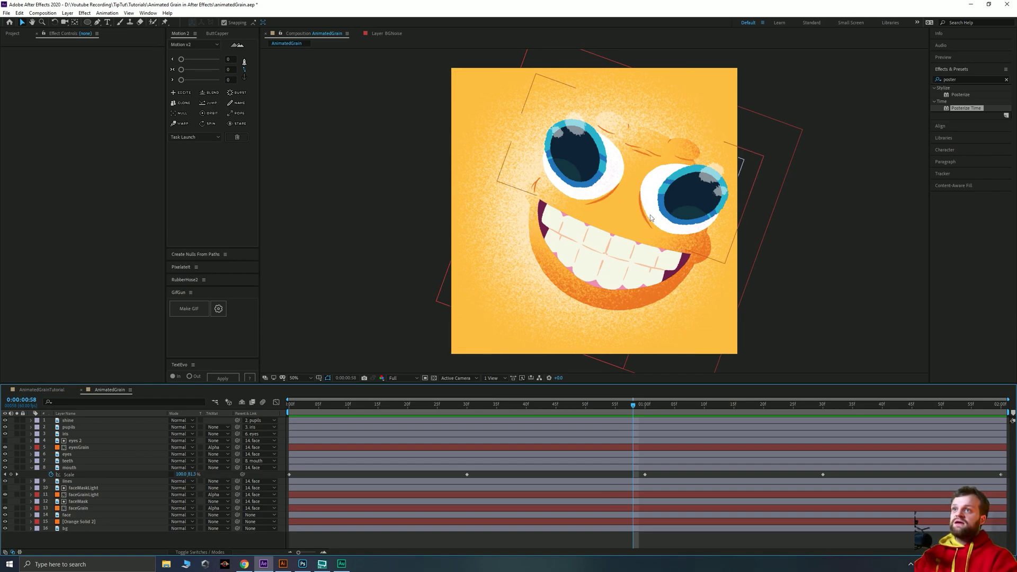
{"action": "left_click_drag", "start_coordinate": [407, 406], "coordinate": [465, 417]}
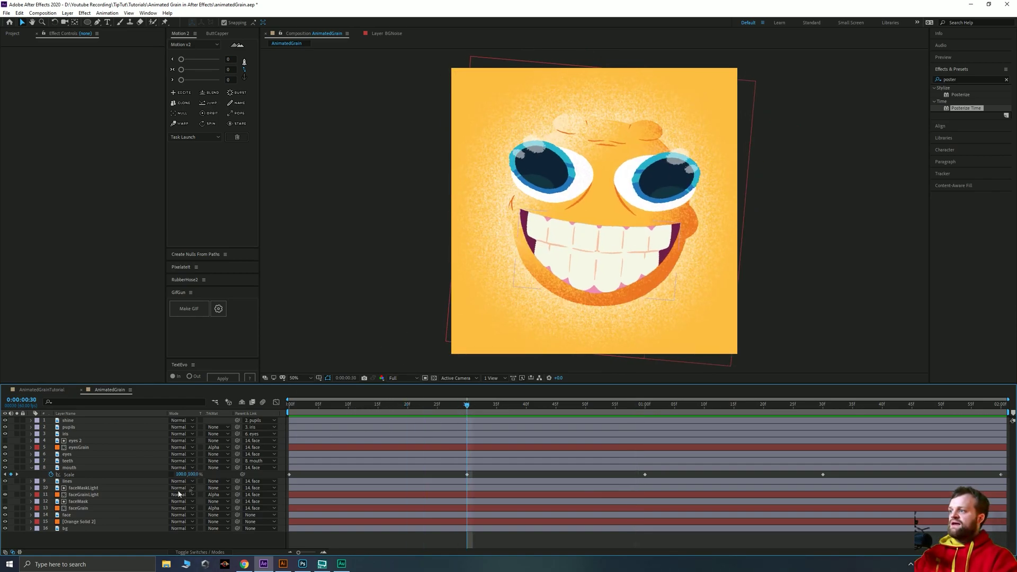
{"action": "left_click", "coordinate": [74, 454]}
{"action": "left_click", "coordinate": [74, 447]}
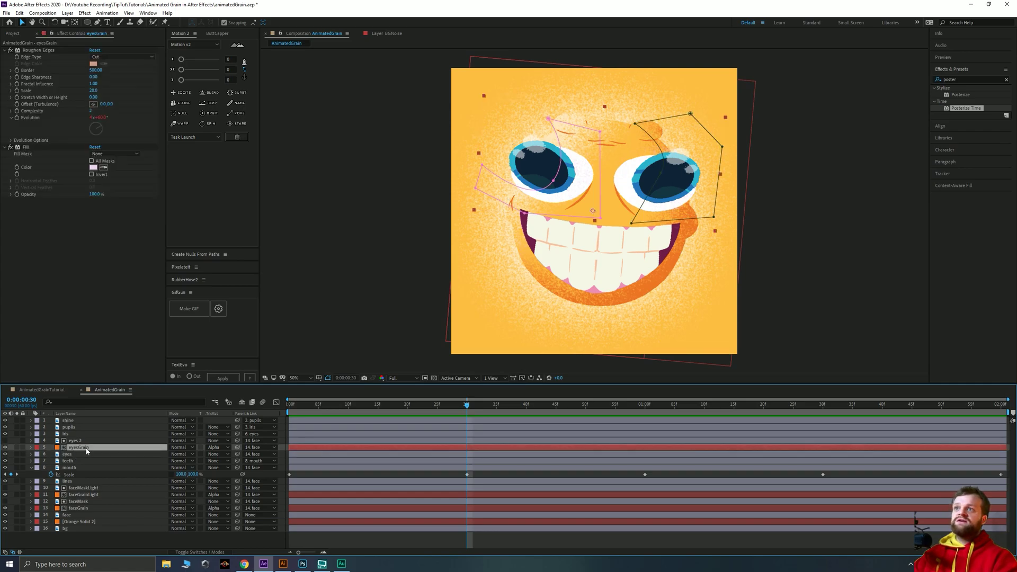
- Zoom and pan the viewer in on the eyesGrain masks around the eyes
{"action": "scroll", "coordinate": [627, 185], "scroll_direction": "up", "scroll_amount": 3}
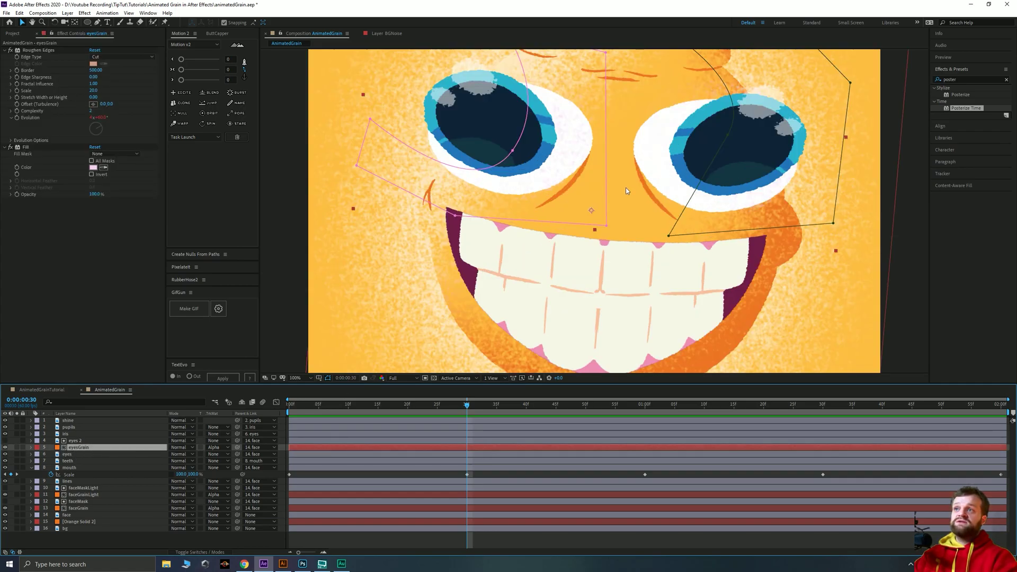
{"action": "scroll", "coordinate": [475, 88], "scroll_direction": "up", "scroll_amount": 2}
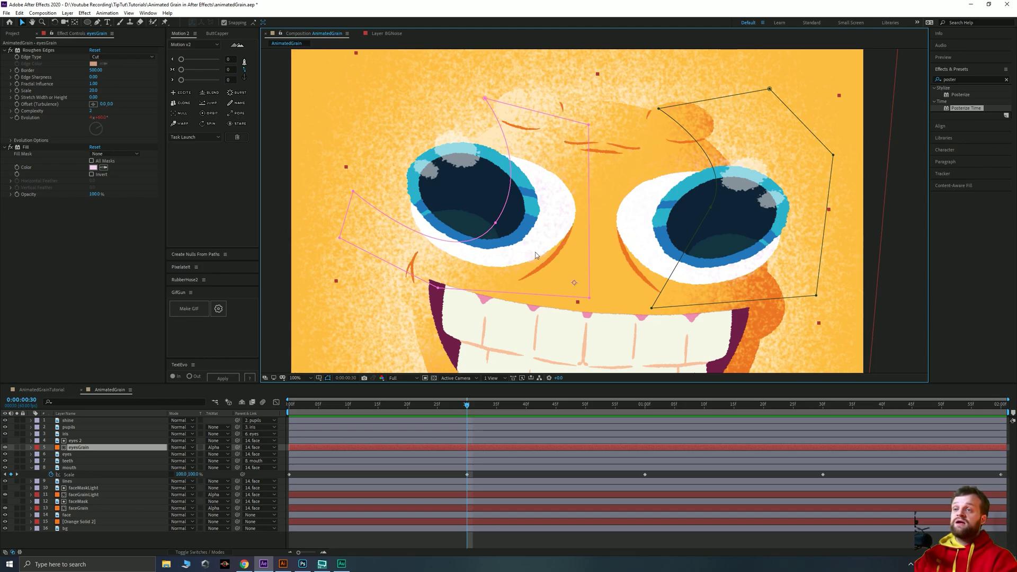
{"action": "key", "text": "comma"}
{"action": "left_click_drag", "start_coordinate": [545, 261], "coordinate": [555, 282]}
{"action": "scroll", "coordinate": [530, 248], "scroll_direction": "up", "scroll_amount": 2}
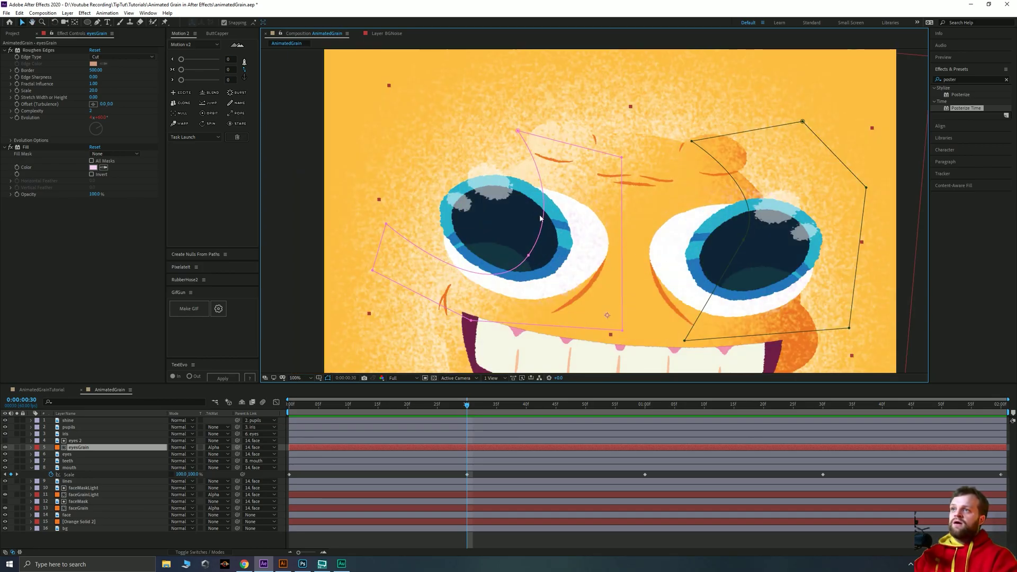
{"action": "scroll", "coordinate": [516, 237], "scroll_direction": "up", "scroll_amount": 2}
{"action": "left_click_drag", "start_coordinate": [516, 236], "coordinate": [588, 233]}
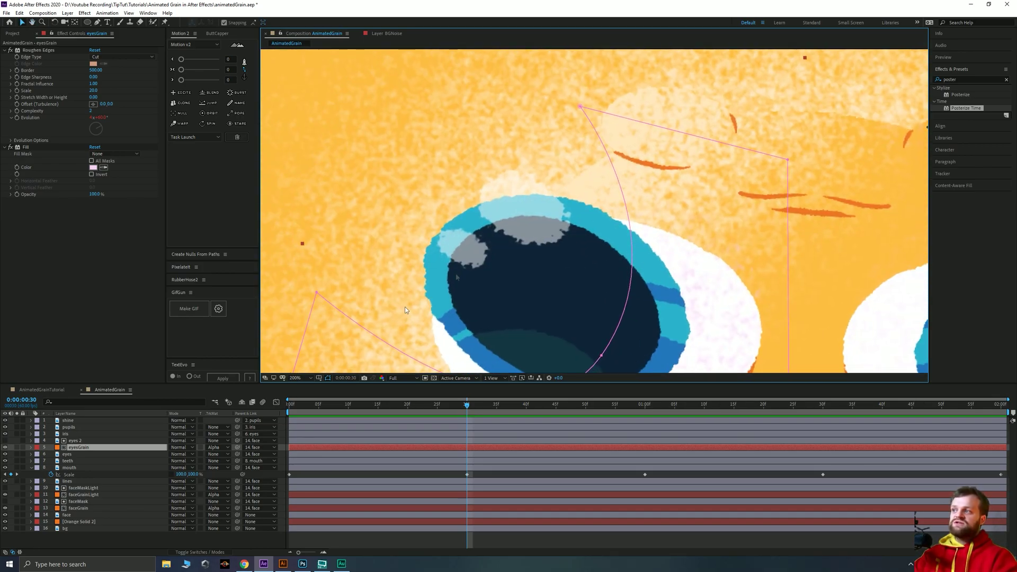
{"action": "left_click", "coordinate": [79, 420]}
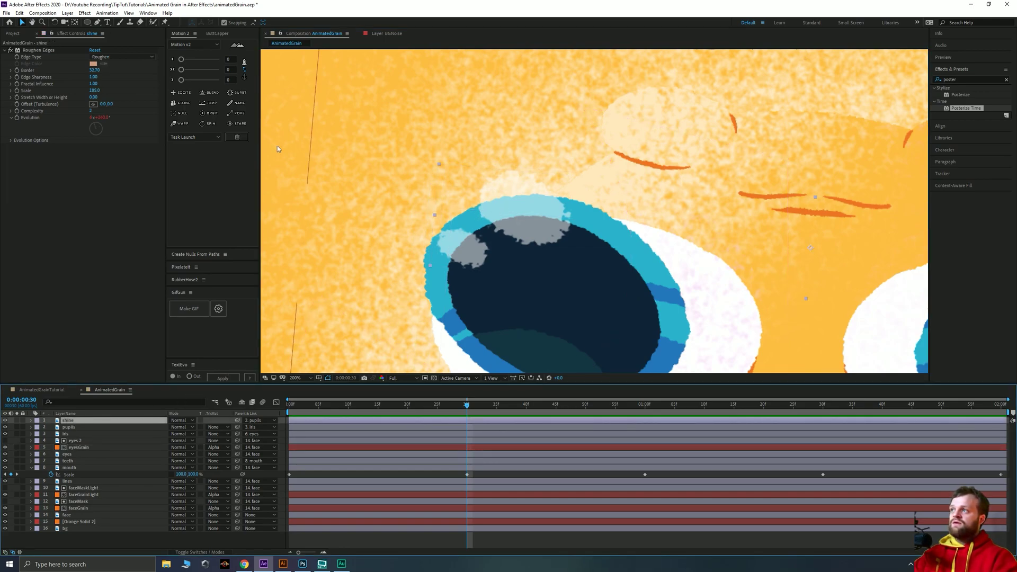
{"action": "key", "text": "space"}
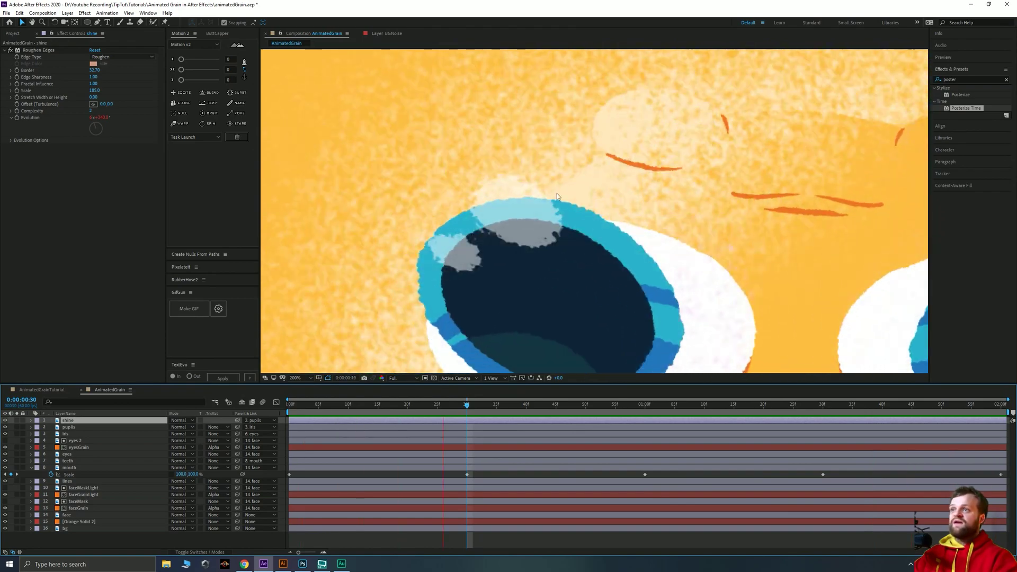
{"action": "scroll", "coordinate": [647, 258], "scroll_direction": "down", "scroll_amount": 4}
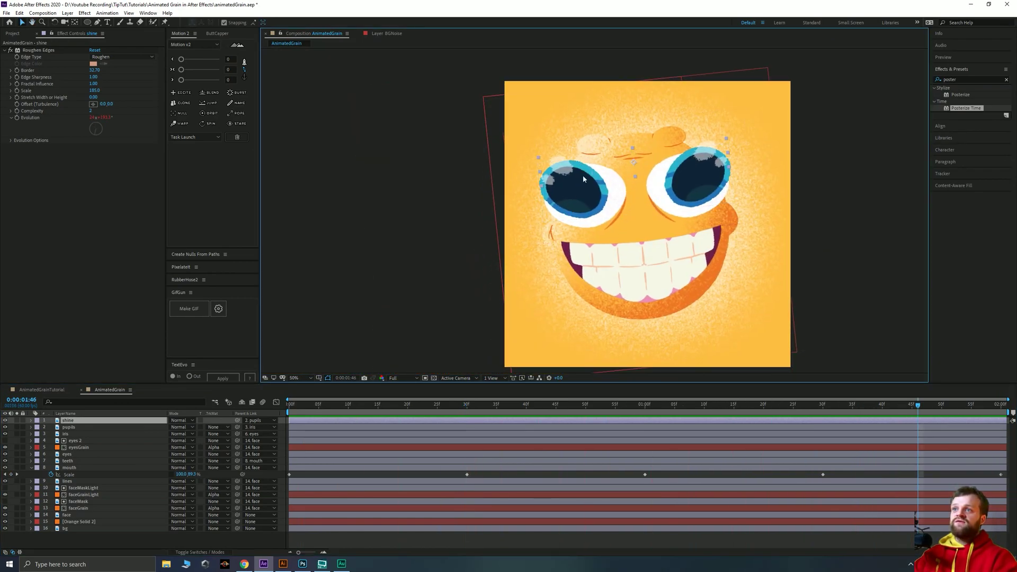
{"action": "key", "text": "space"}
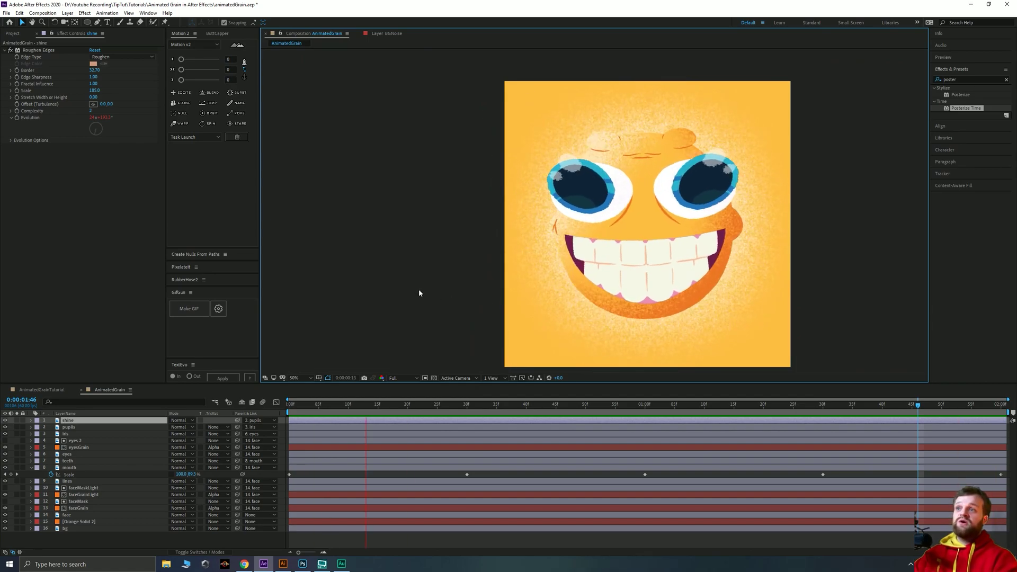